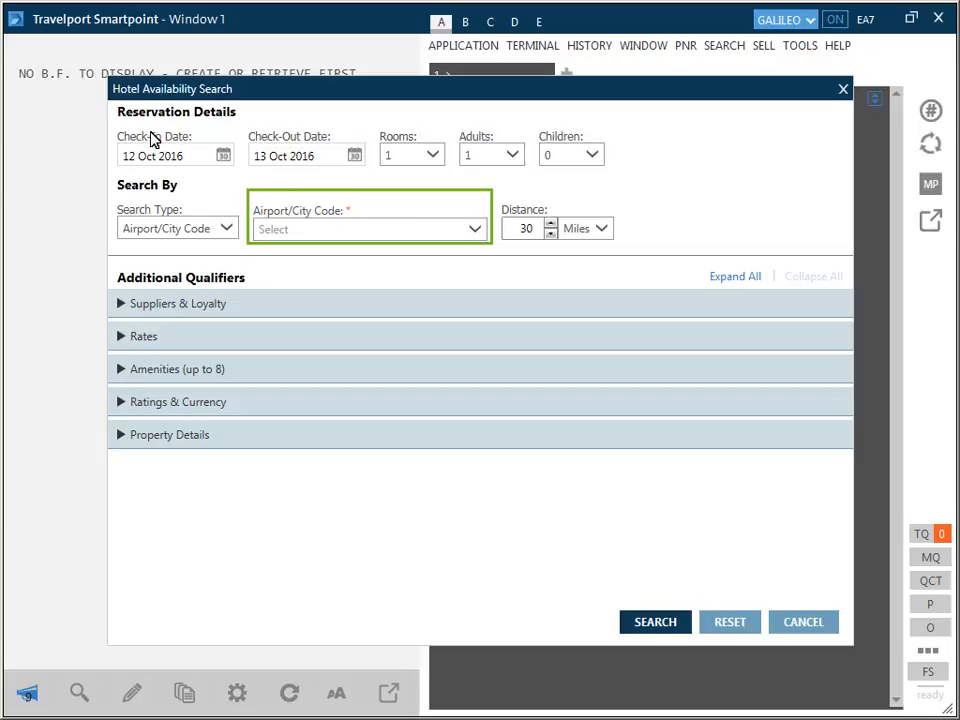
Step: Set the hotel stay's check-in date to 14 Nov 2016 and the check-out date to 16 Nov 2016
{"action": "left_click", "coordinate": [125, 163]}
{"action": "type", "text": "14NOV"}
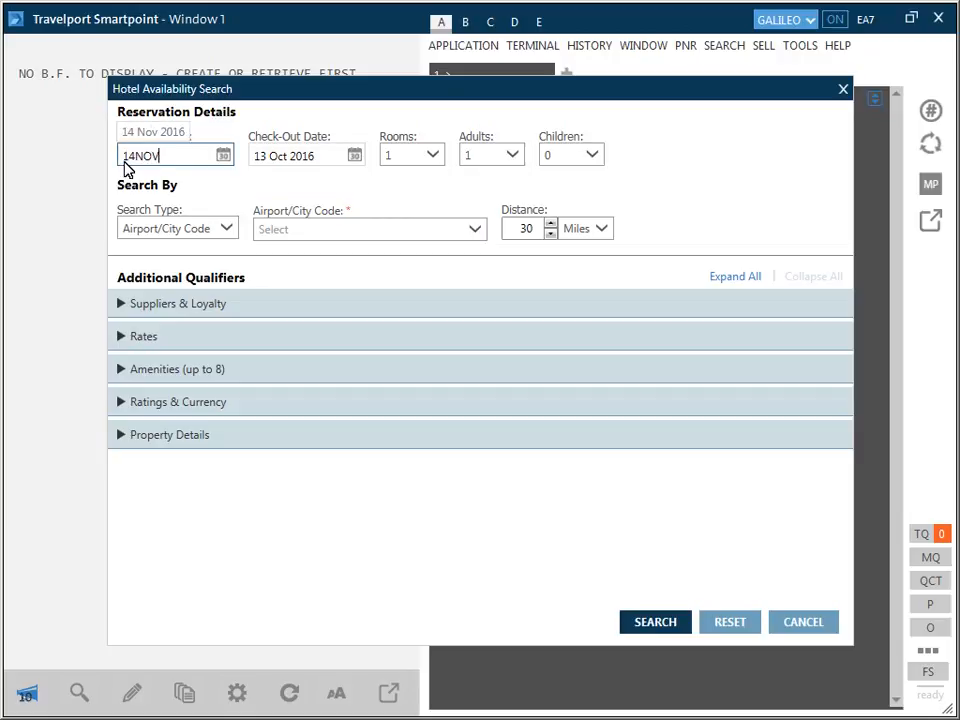
{"action": "left_click", "coordinate": [257, 168]}
{"action": "type", "text": "16NOV"}
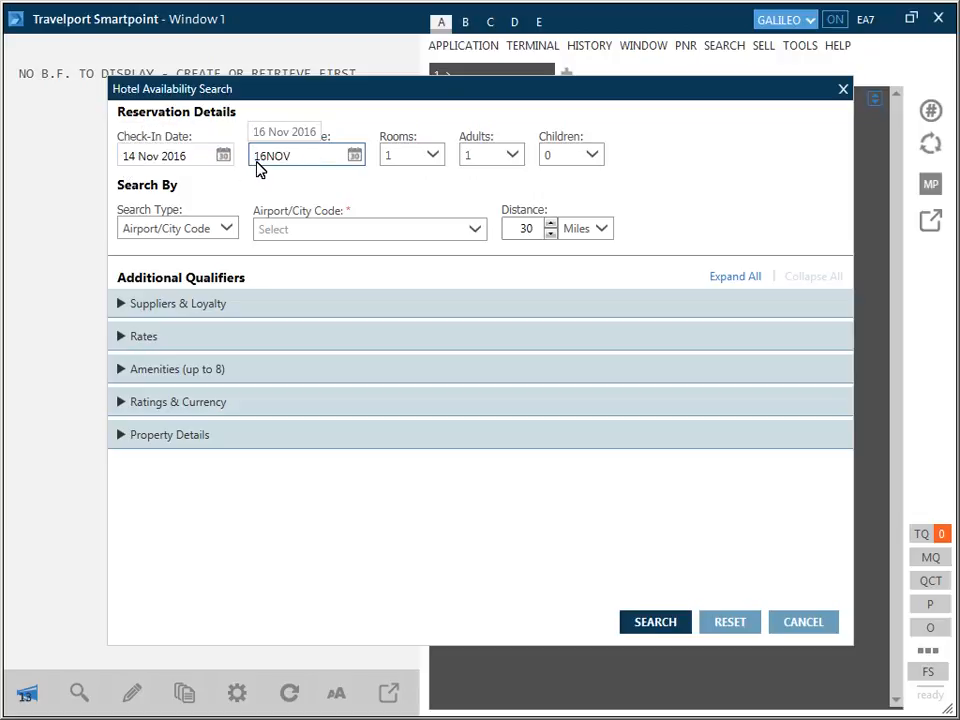
Step: Choose ATL - Atlanta, GA, United States - Hartsfield Jackson Intl Arpt as the airport/city code
{"action": "left_click", "coordinate": [259, 236]}
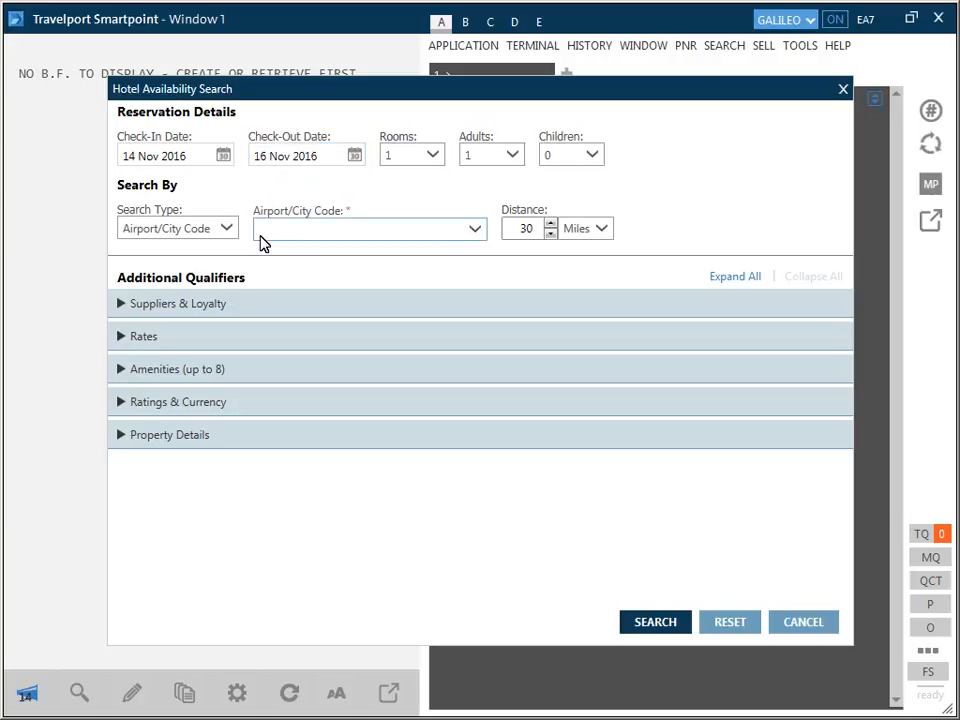
{"action": "type", "text": "ATL"}
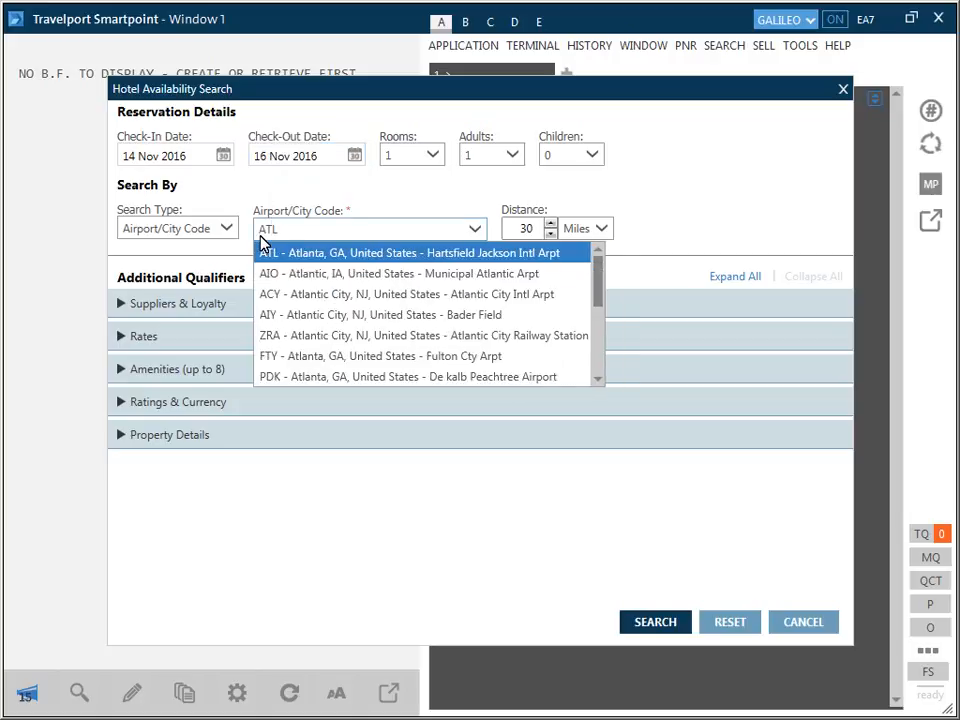
{"action": "left_click", "coordinate": [294, 254]}
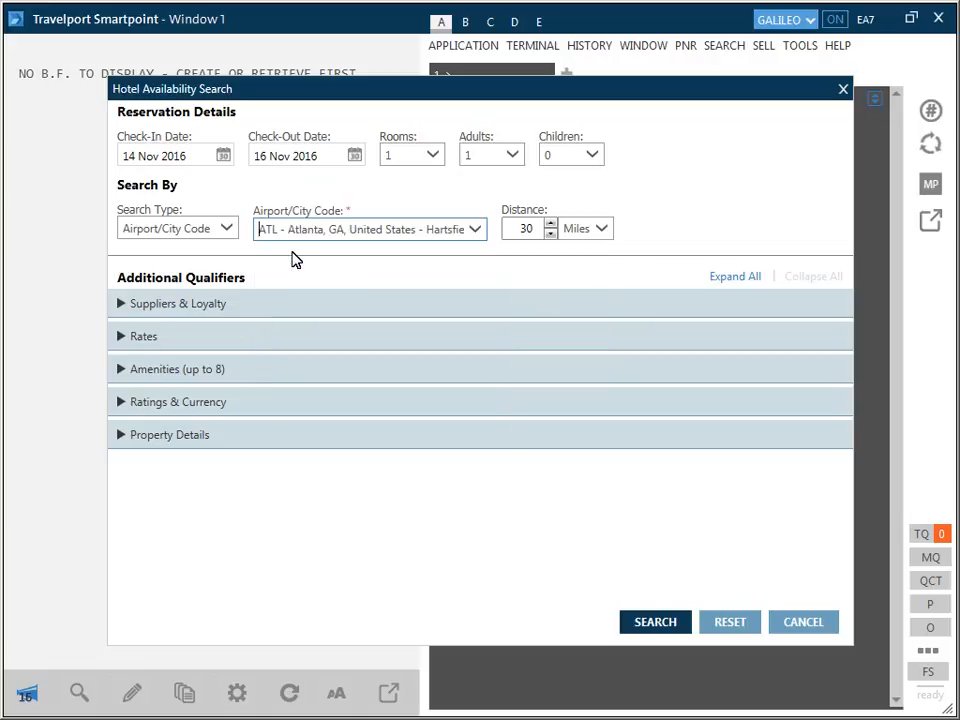
Step: Change the search type to Reference Point and choose GEORGIA AQUARIUM as the reference point
{"action": "left_click", "coordinate": [227, 233]}
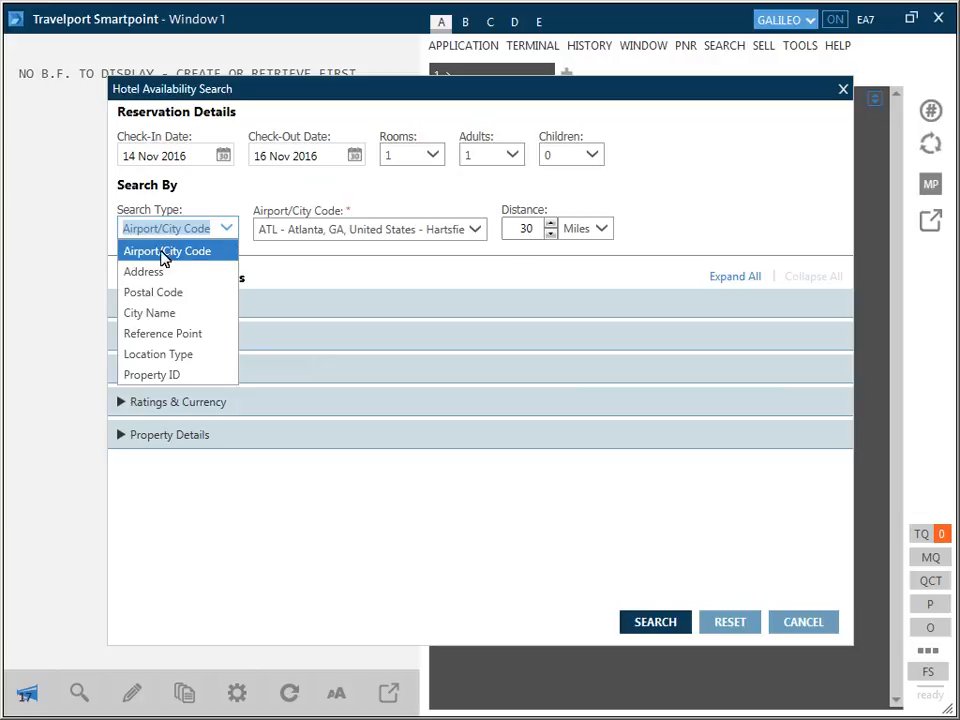
{"action": "left_click", "coordinate": [137, 336]}
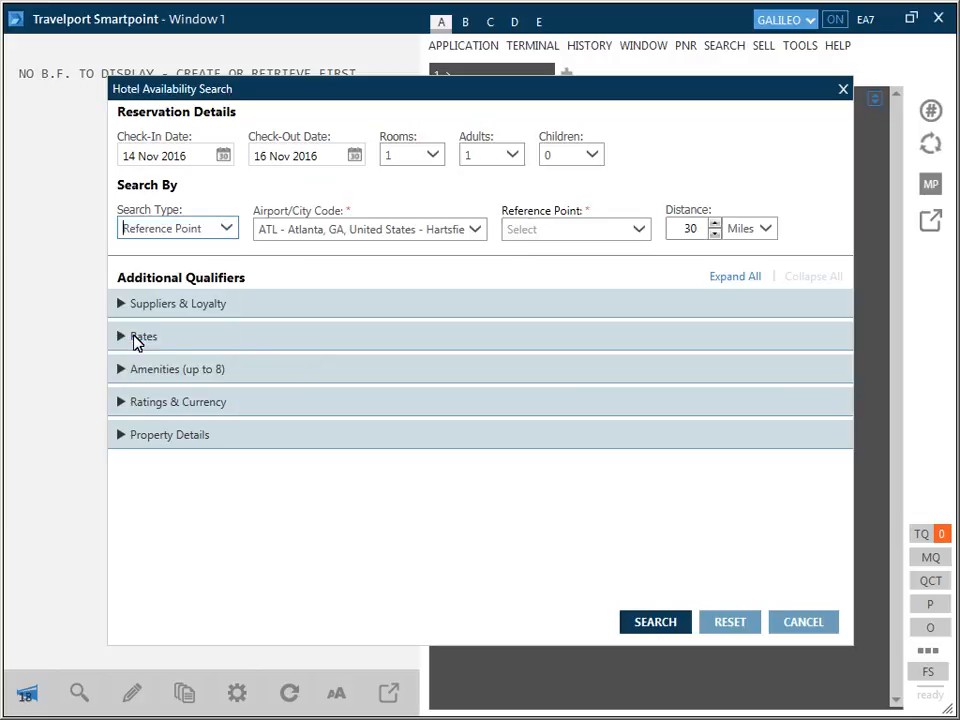
{"action": "left_click", "coordinate": [509, 236]}
{"action": "type", "text": "AQ"}
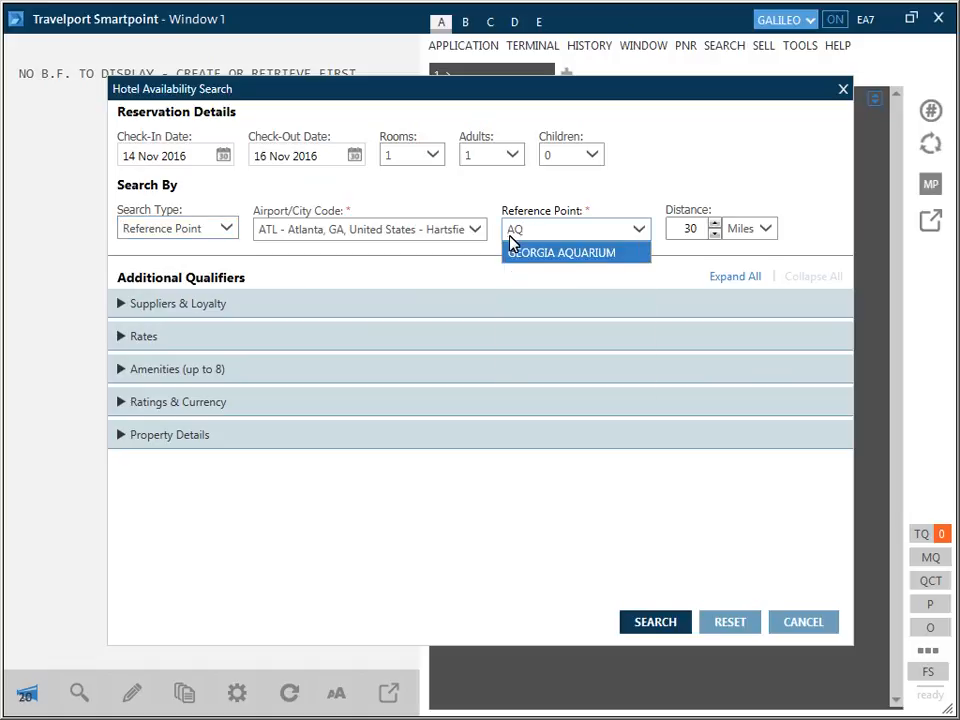
{"action": "left_click", "coordinate": [518, 255]}
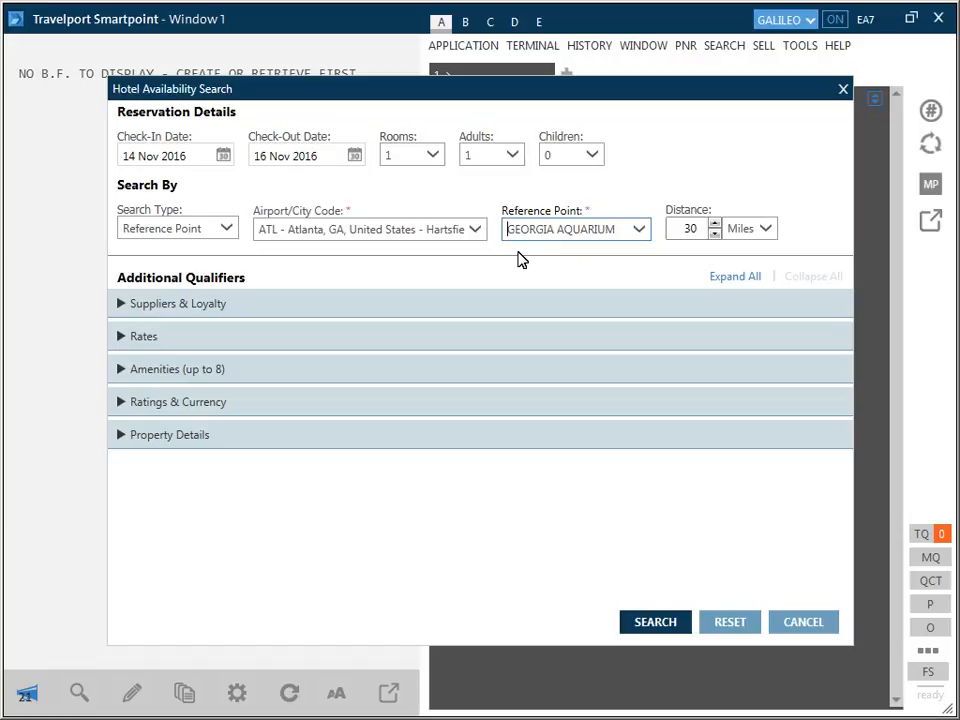
Step: Set the search distance to 5 miles and expand all additional qualifier sections
{"action": "left_click", "coordinate": [689, 232]}
{"action": "left_click", "coordinate": [690, 236]}
{"action": "key", "text": "BackSpace"}
{"action": "type", "text": "5"}
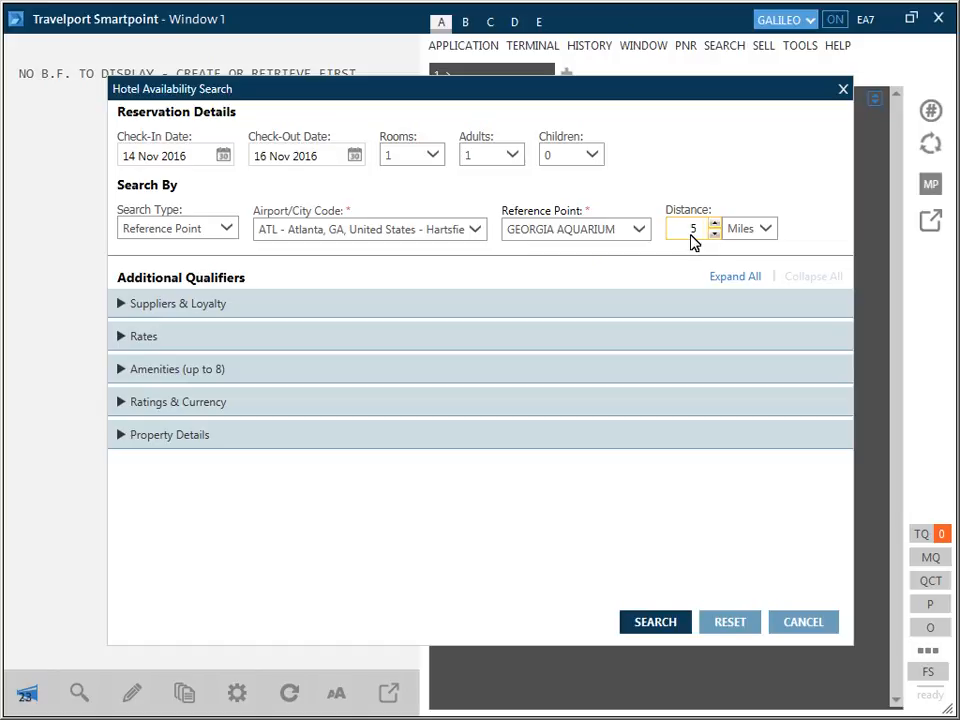
{"action": "left_click", "coordinate": [720, 281]}
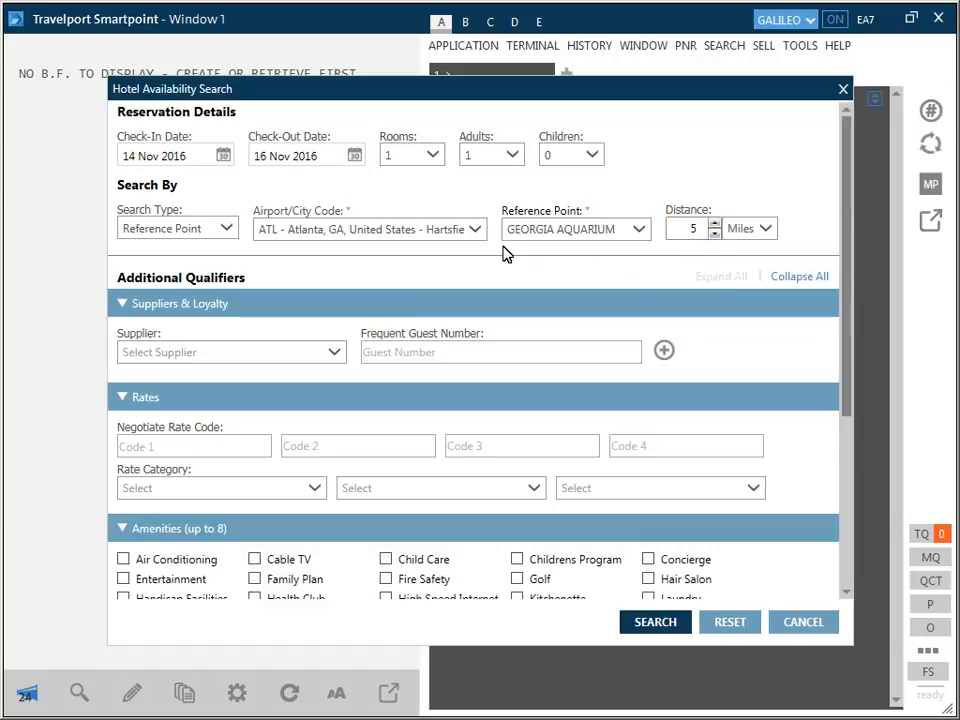
Step: Set the reservation to 2 rooms and 2 adults
{"action": "left_click", "coordinate": [433, 157]}
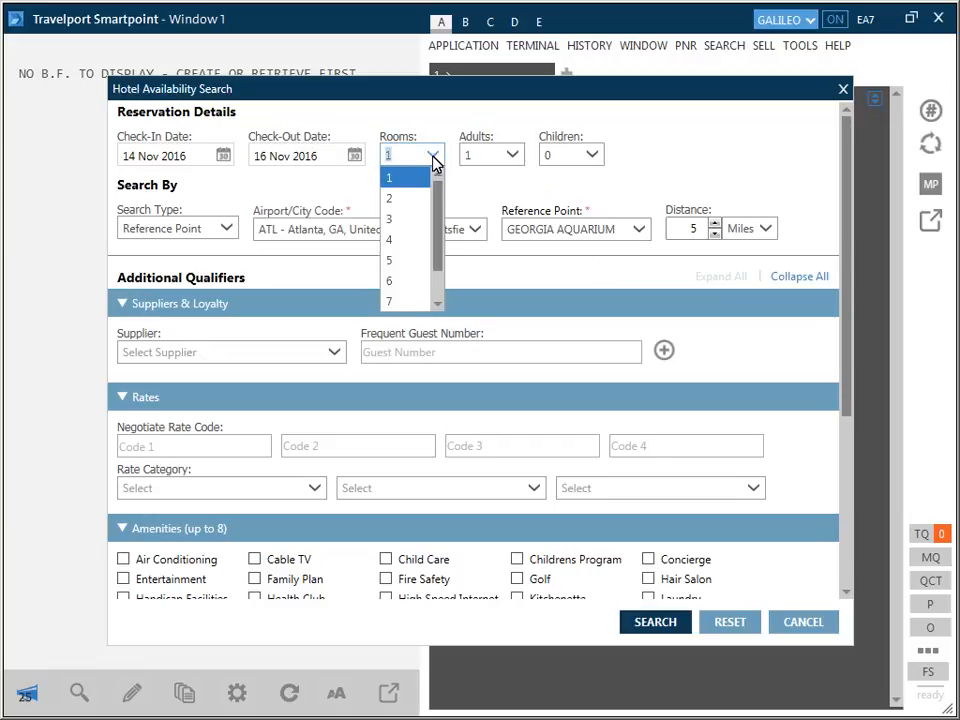
{"action": "left_click", "coordinate": [390, 200]}
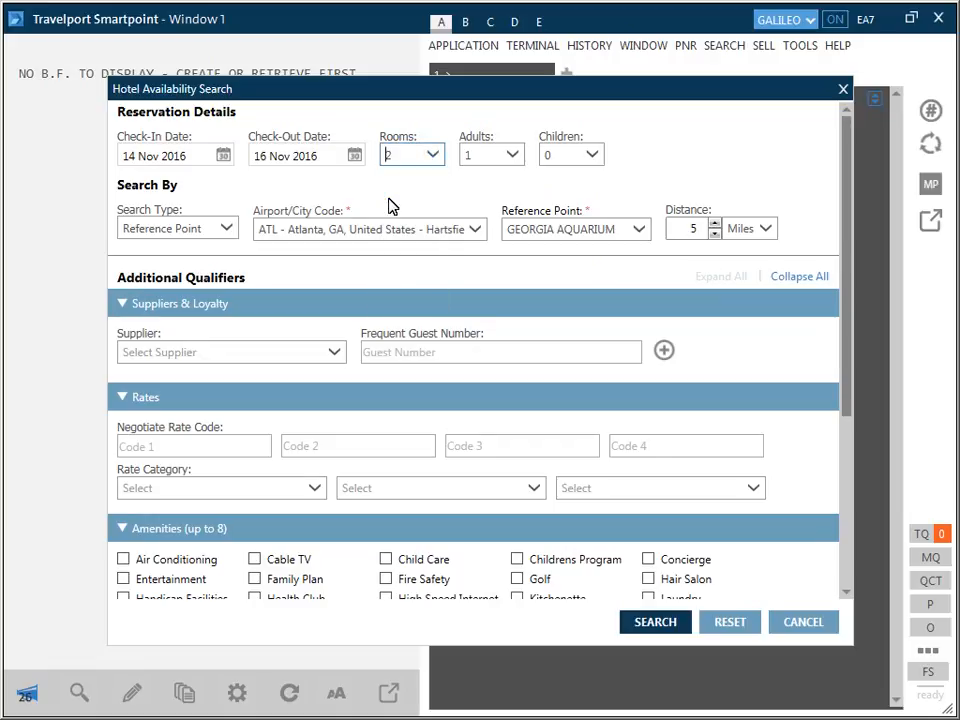
{"action": "left_click", "coordinate": [513, 157]}
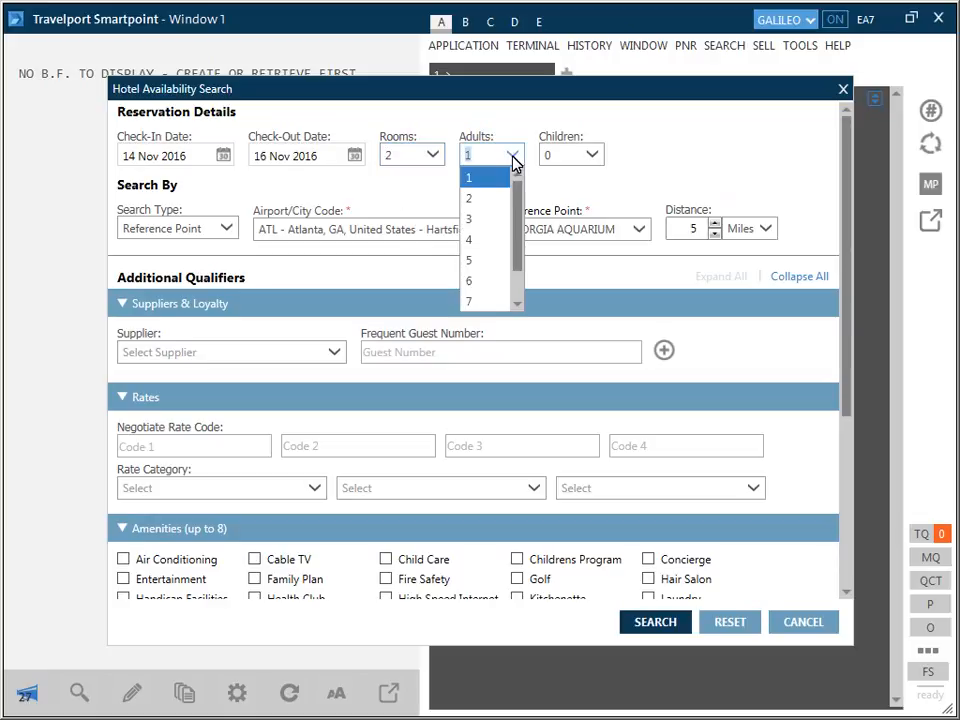
{"action": "left_click", "coordinate": [470, 200]}
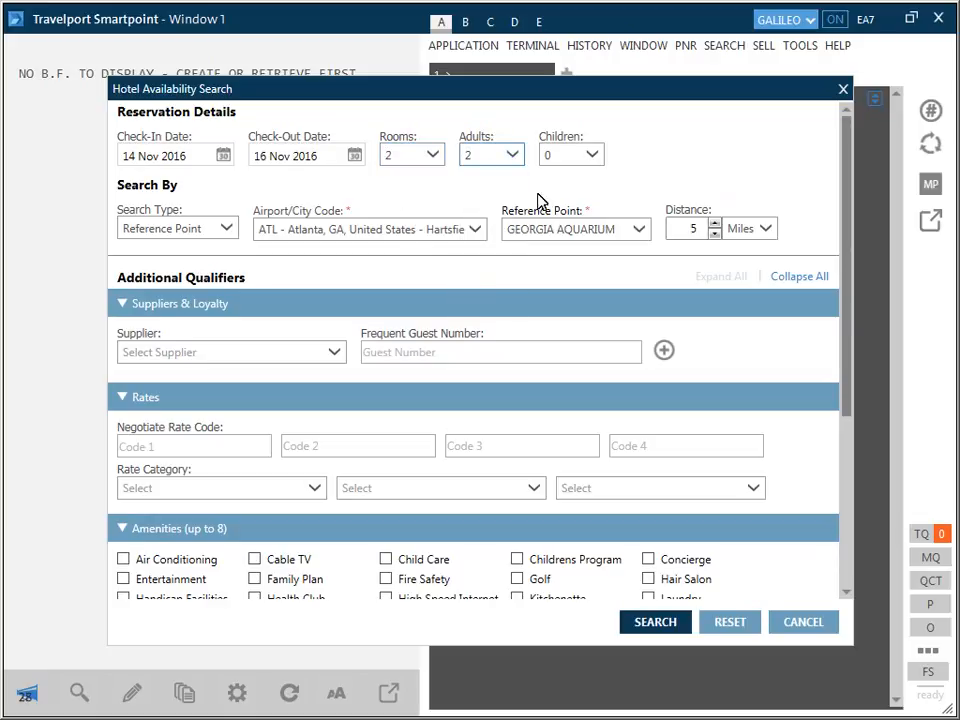
Step: Include 2 children in the reservation and enter their ages as 14 and 12
{"action": "left_click", "coordinate": [593, 160]}
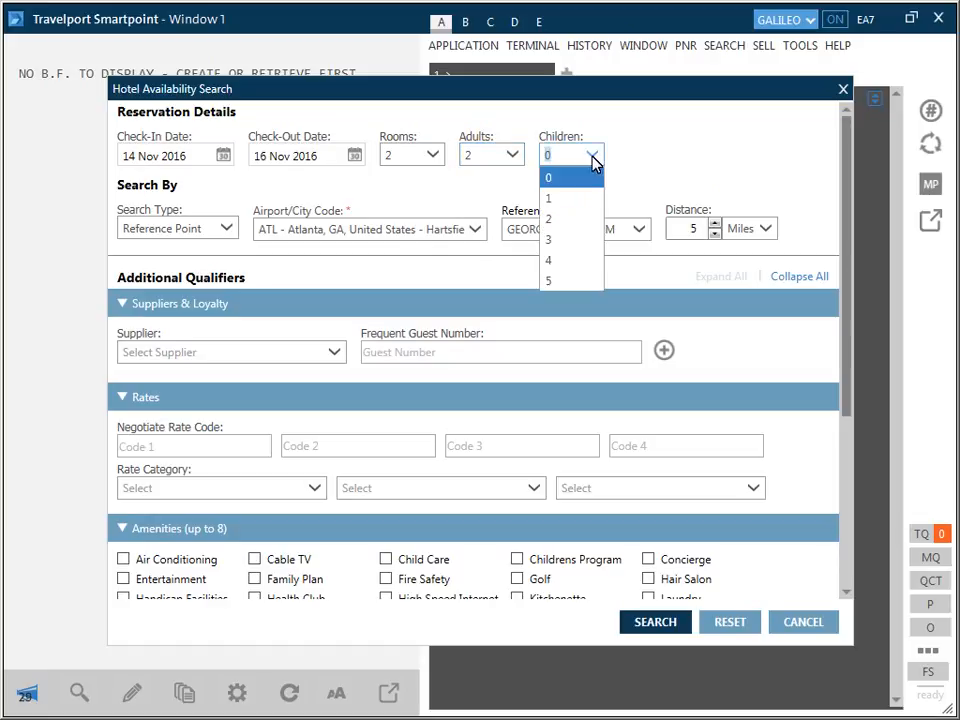
{"action": "left_click", "coordinate": [550, 219]}
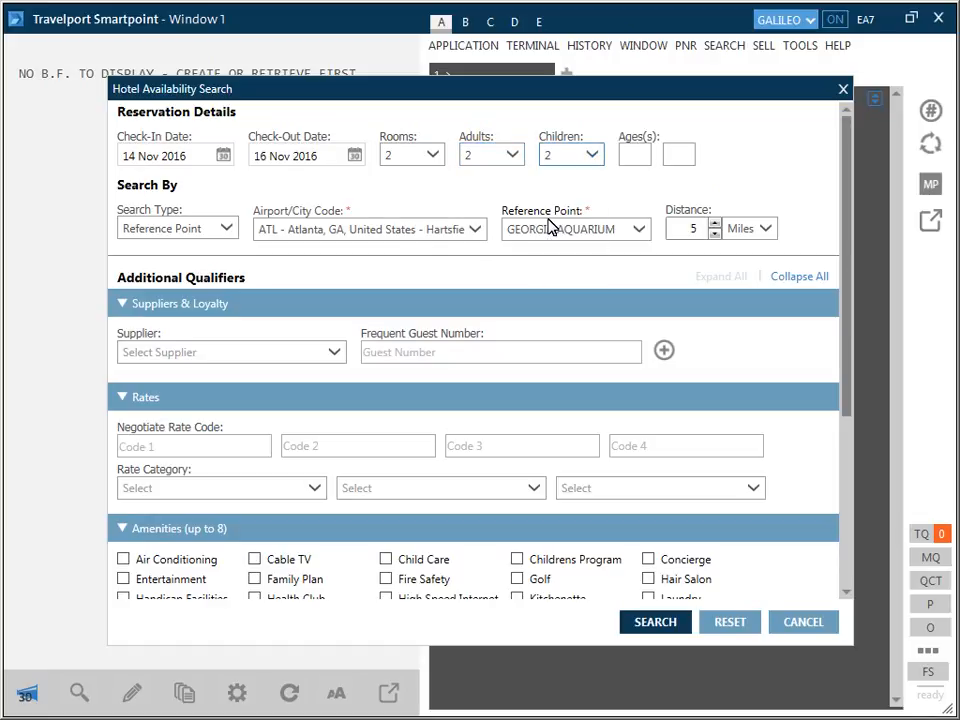
{"action": "left_click", "coordinate": [628, 160]}
{"action": "type", "text": "14"}
{"action": "left_click", "coordinate": [671, 162]}
{"action": "type", "text": "12"}
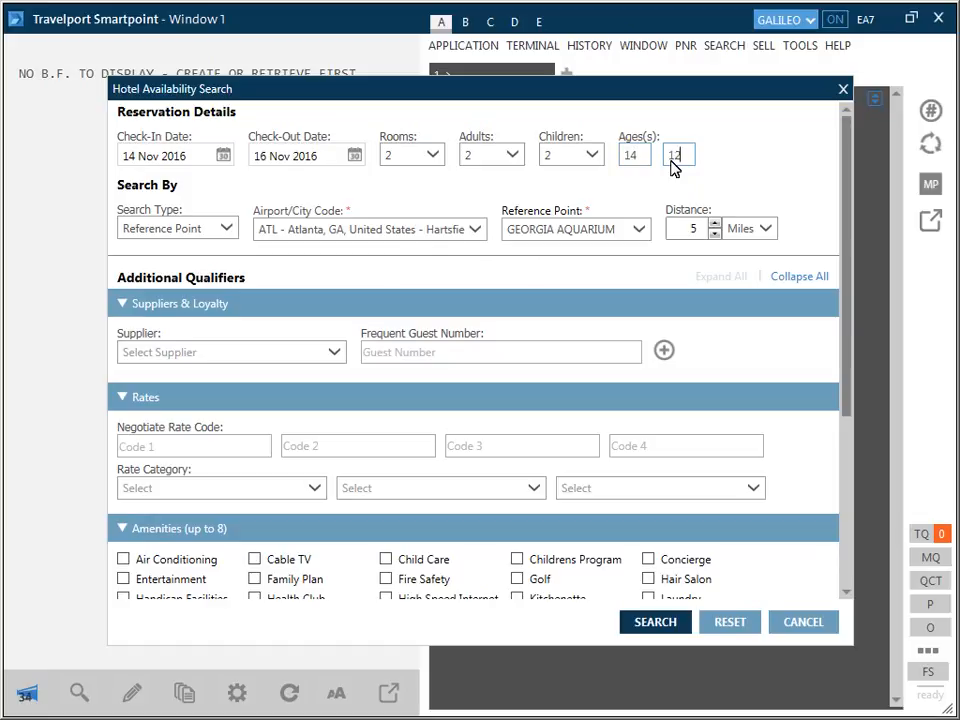
Step: Choose HH - Hilton USA/Conrad International Hotels as the first supplier
{"action": "left_click", "coordinate": [125, 357]}
{"action": "type", "text": "H"}
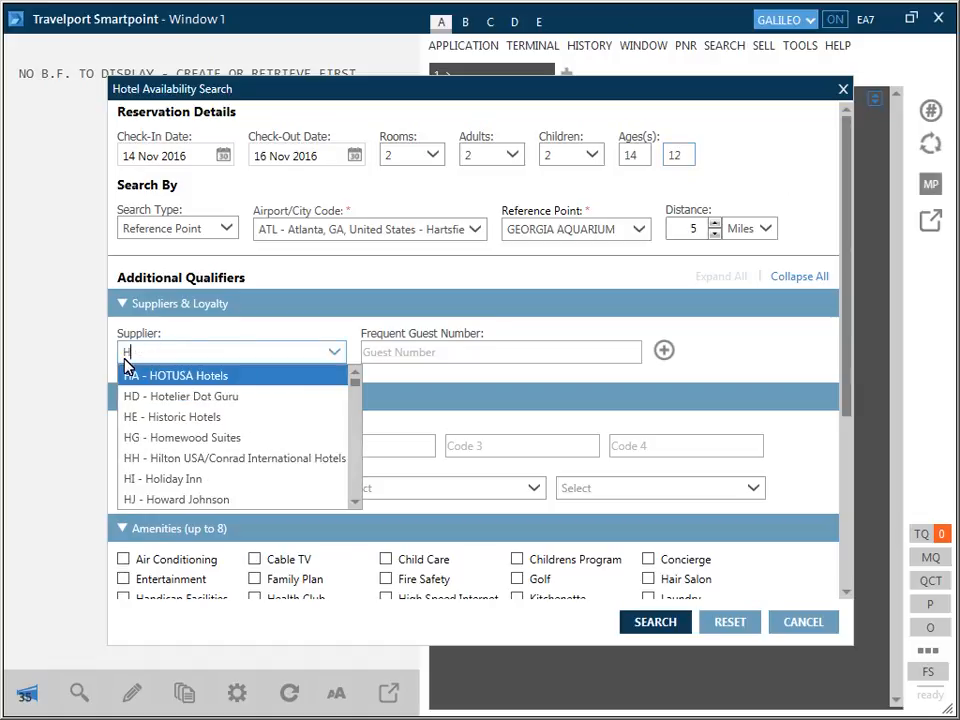
{"action": "type", "text": "H"}
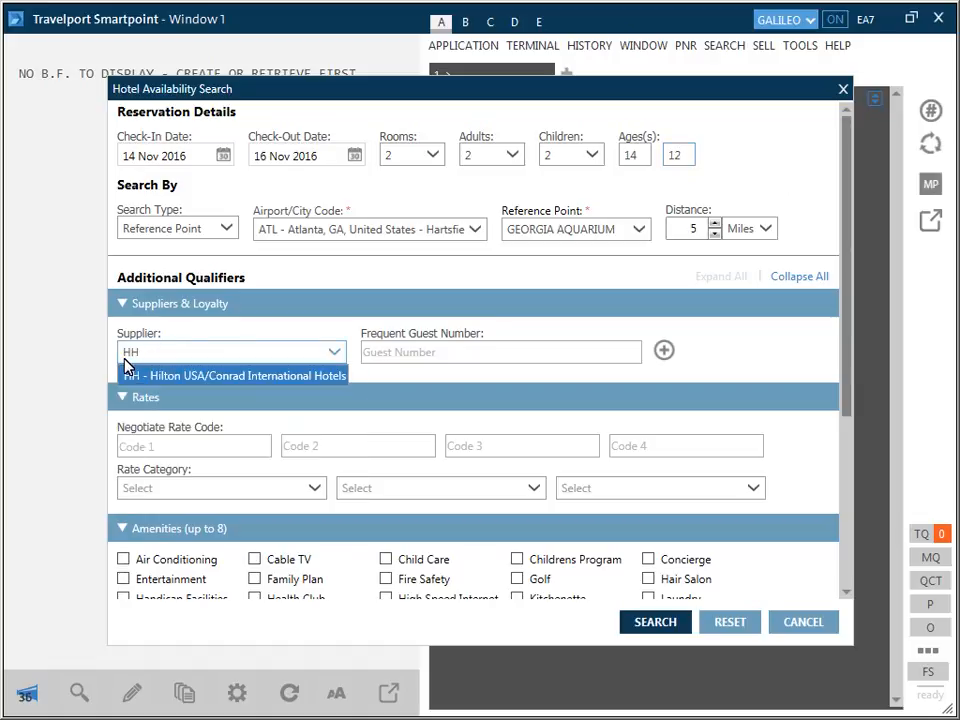
{"action": "left_click", "coordinate": [155, 376]}
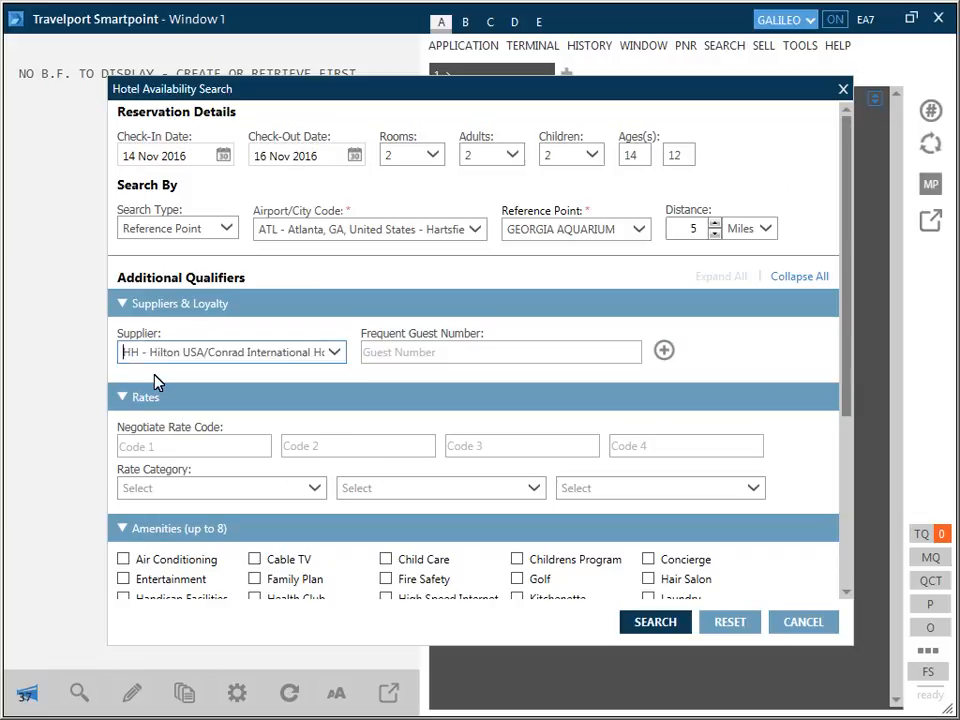
Step: Add two more suppliers to the search: RA - Ramada Worldwide and CY - Courtyard By Marriott
{"action": "left_click", "coordinate": [664, 351]}
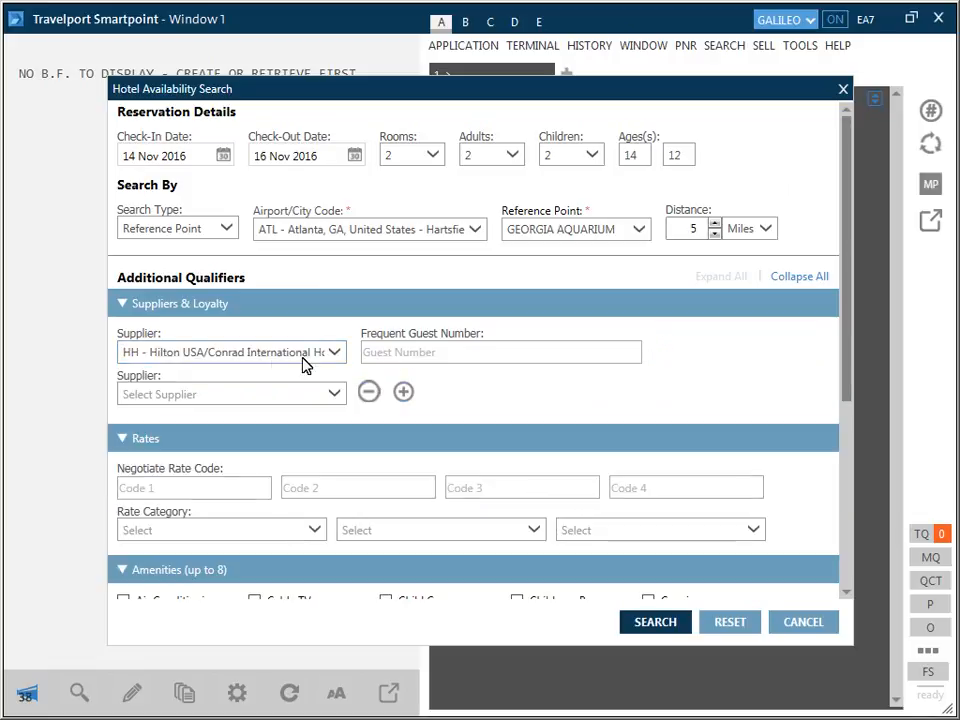
{"action": "left_click", "coordinate": [124, 397]}
{"action": "type", "text": "RA"}
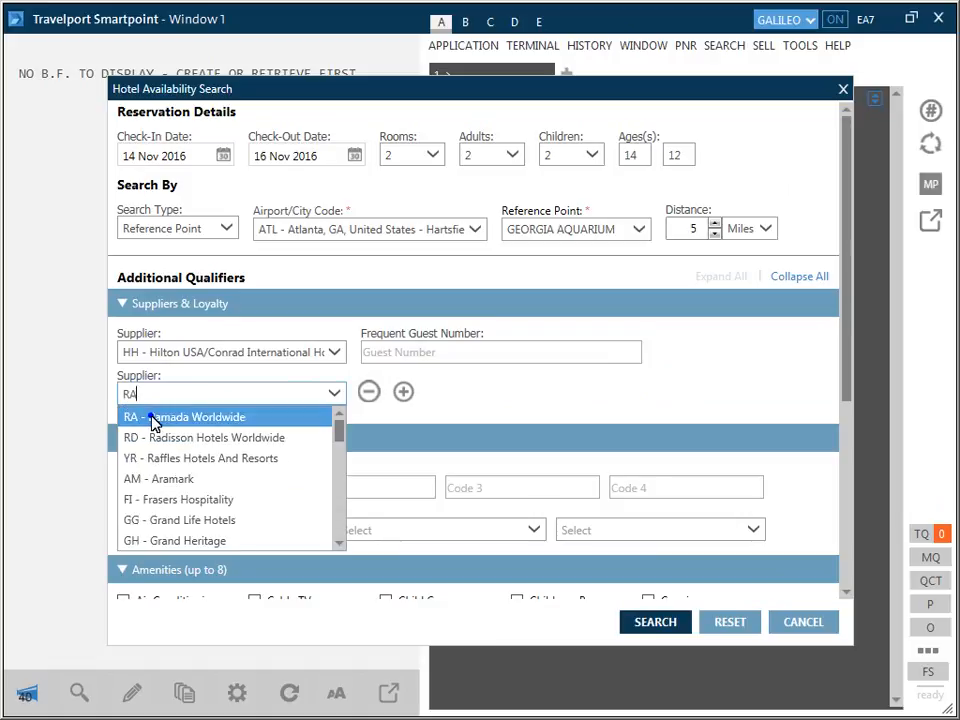
{"action": "left_click", "coordinate": [151, 418]}
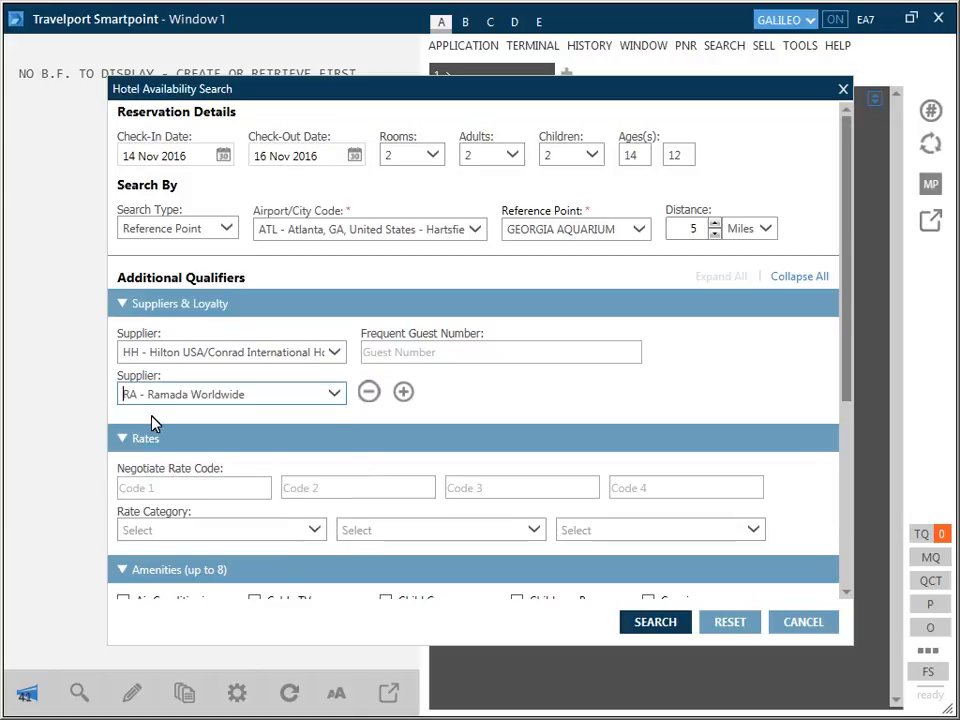
{"action": "left_click", "coordinate": [403, 391]}
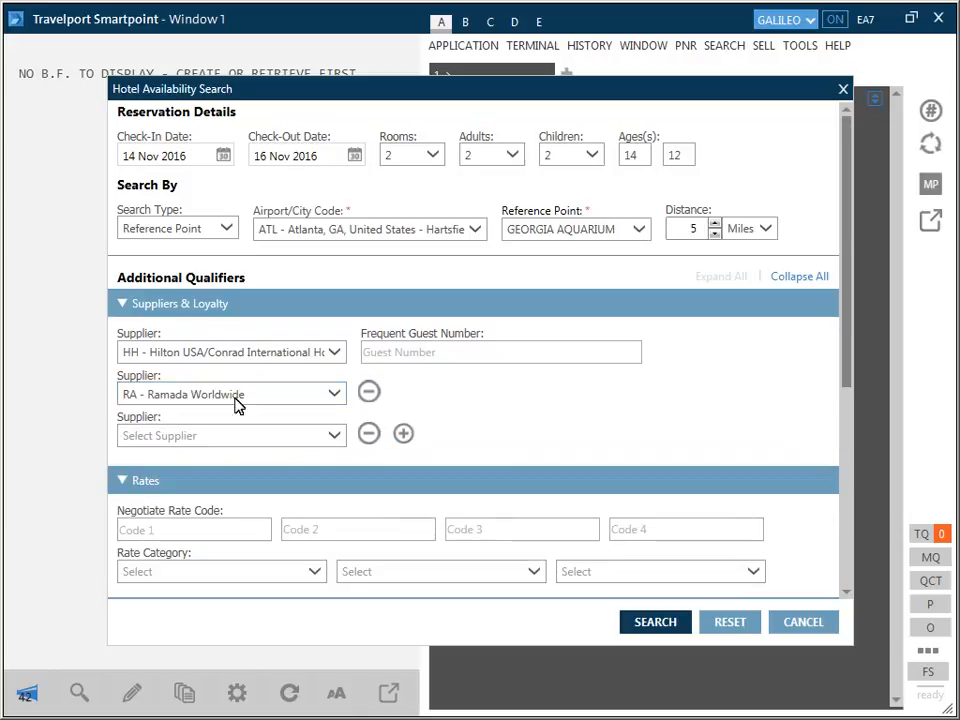
{"action": "left_click", "coordinate": [124, 440]}
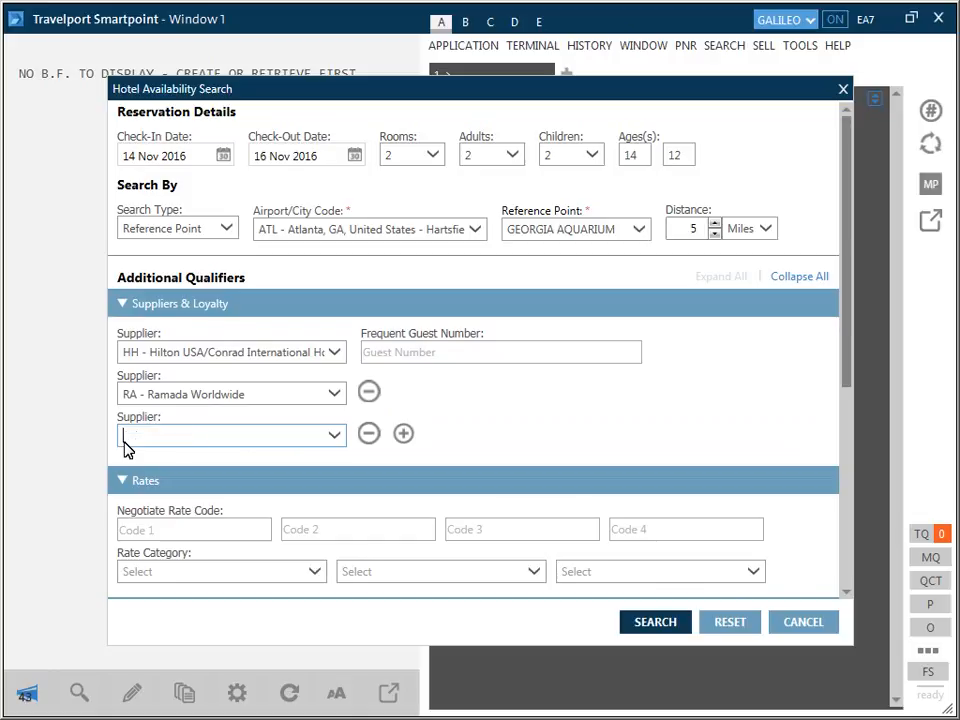
{"action": "type", "text": "CY"}
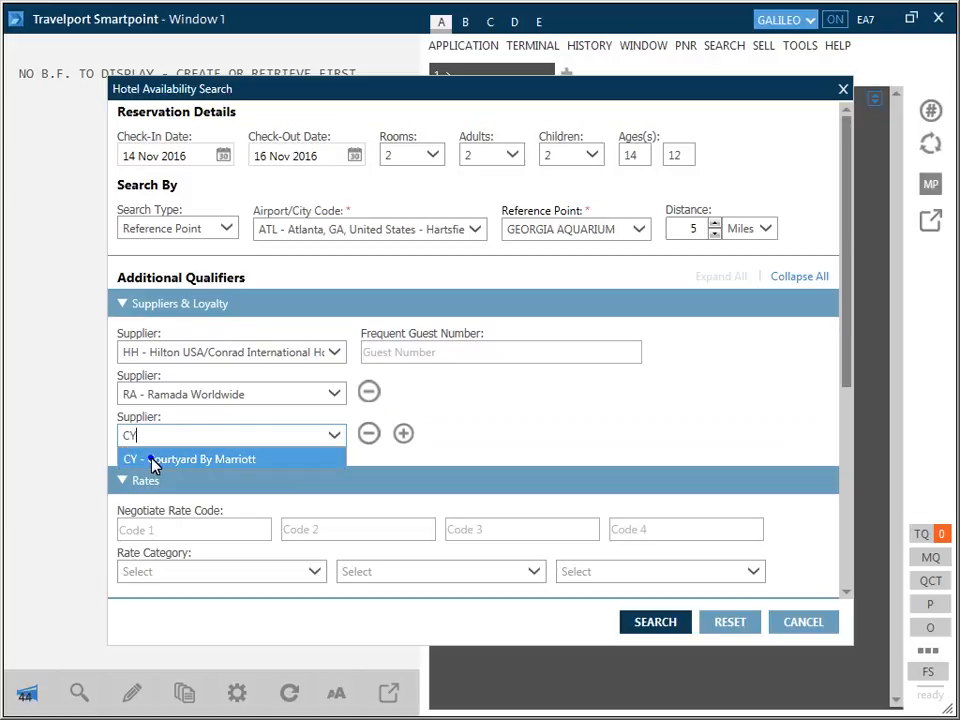
{"action": "left_click", "coordinate": [127, 461]}
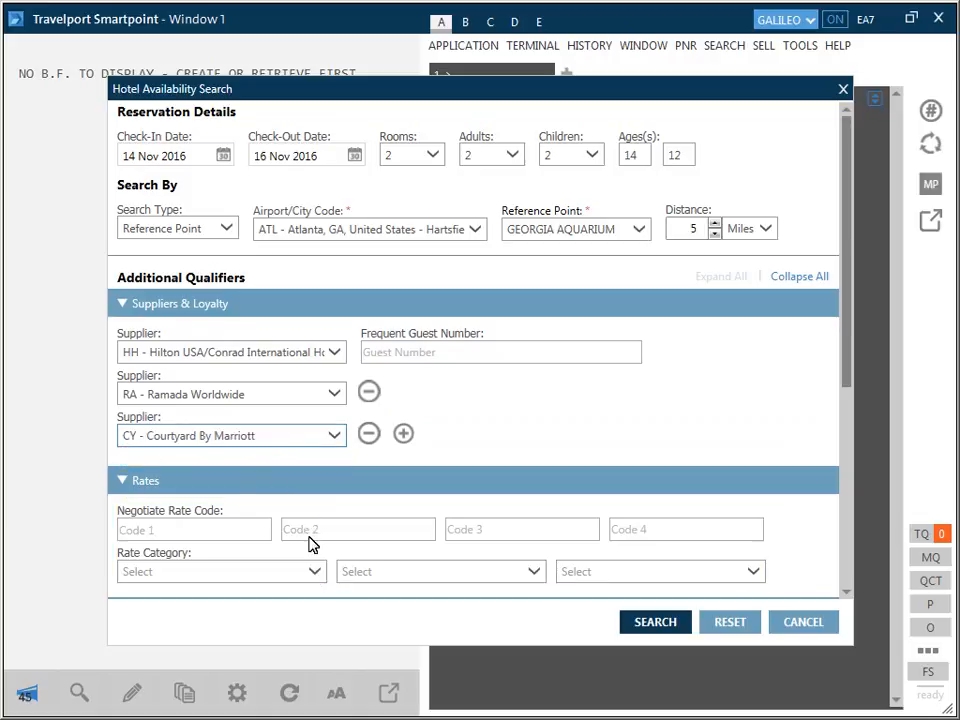
Step: Set the first rate category to Family Plan
{"action": "left_click", "coordinate": [314, 573]}
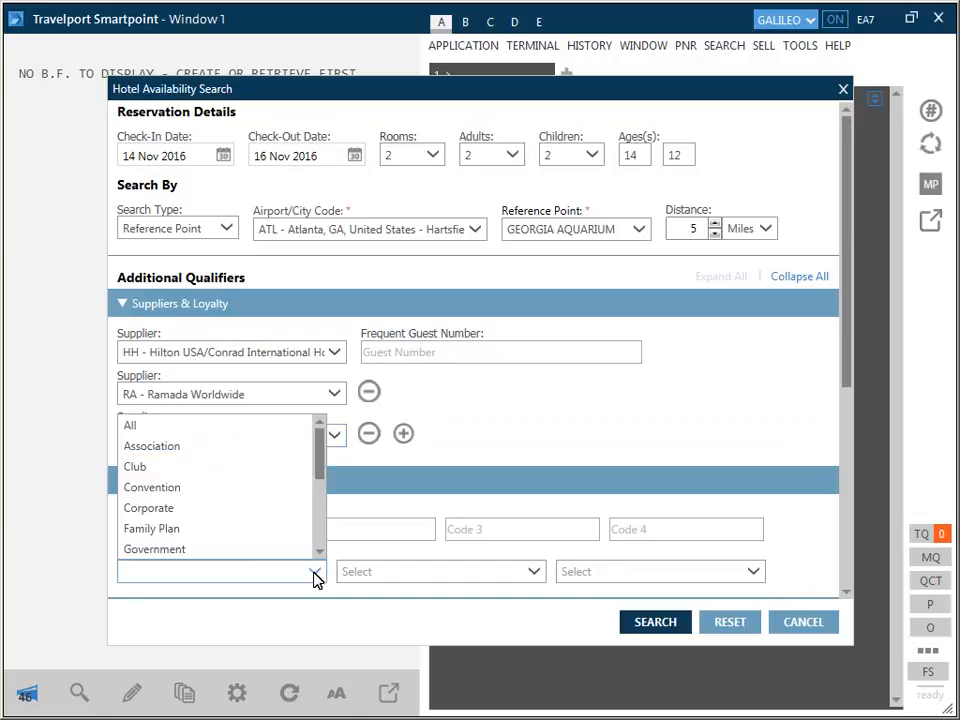
{"action": "left_click", "coordinate": [133, 530]}
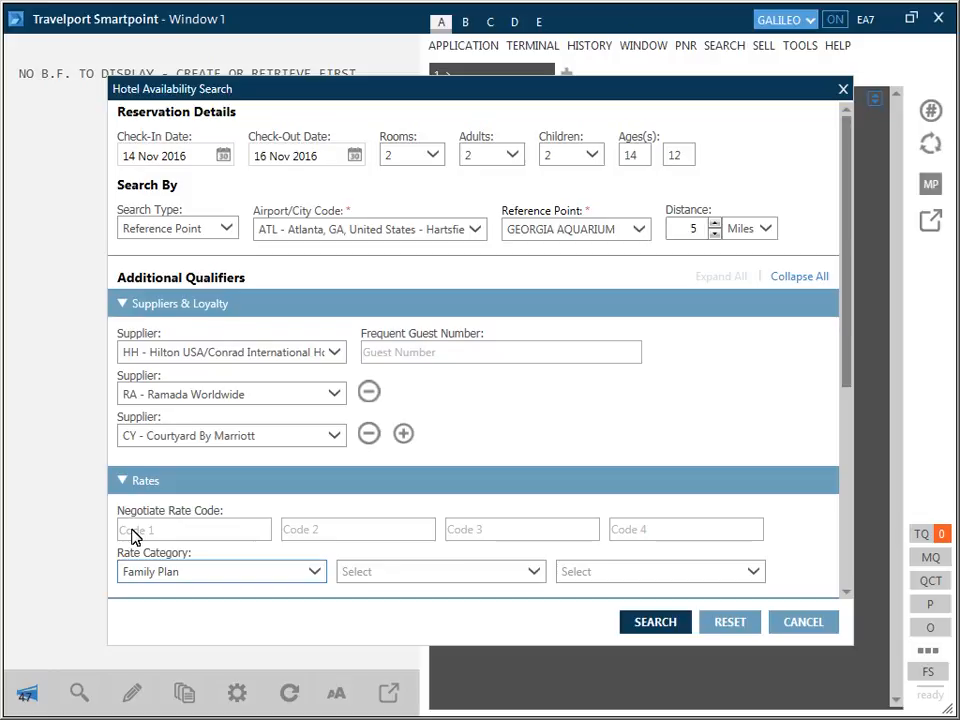
Step: Require the Cable TV, Pool and Restaurant amenities and run the hotel availability search
{"action": "left_click", "coordinate": [846, 596]}
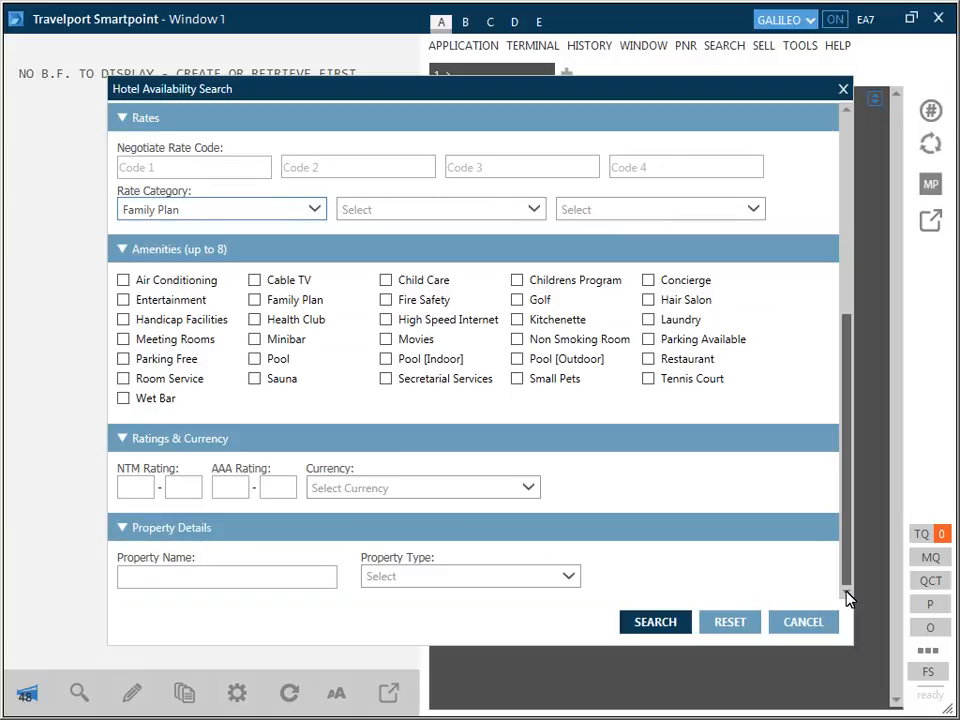
{"action": "left_click", "coordinate": [254, 281]}
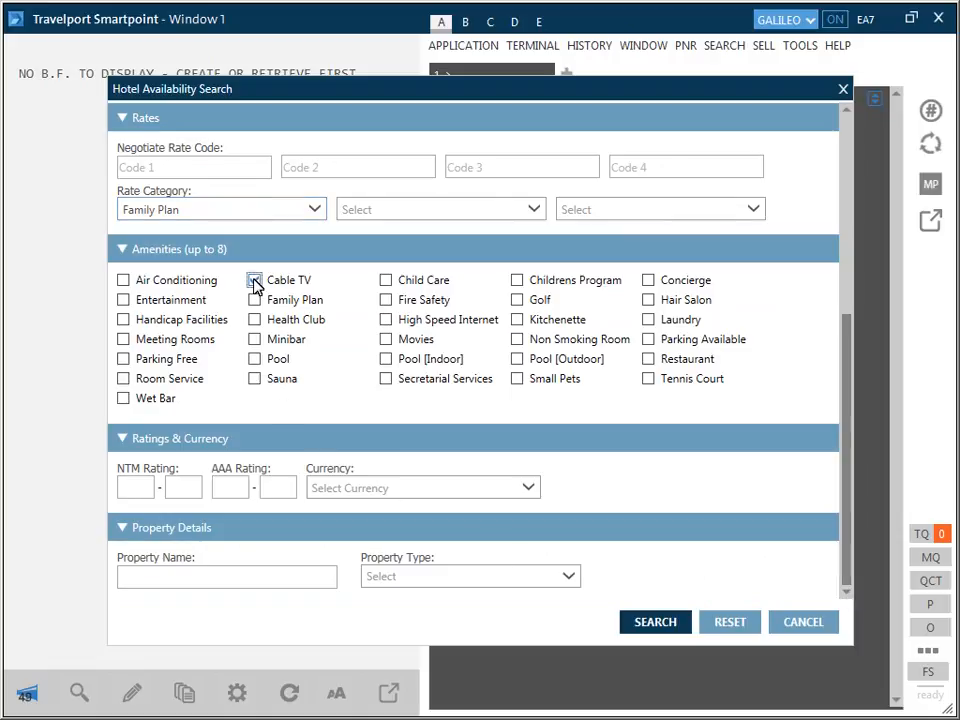
{"action": "left_click", "coordinate": [254, 360]}
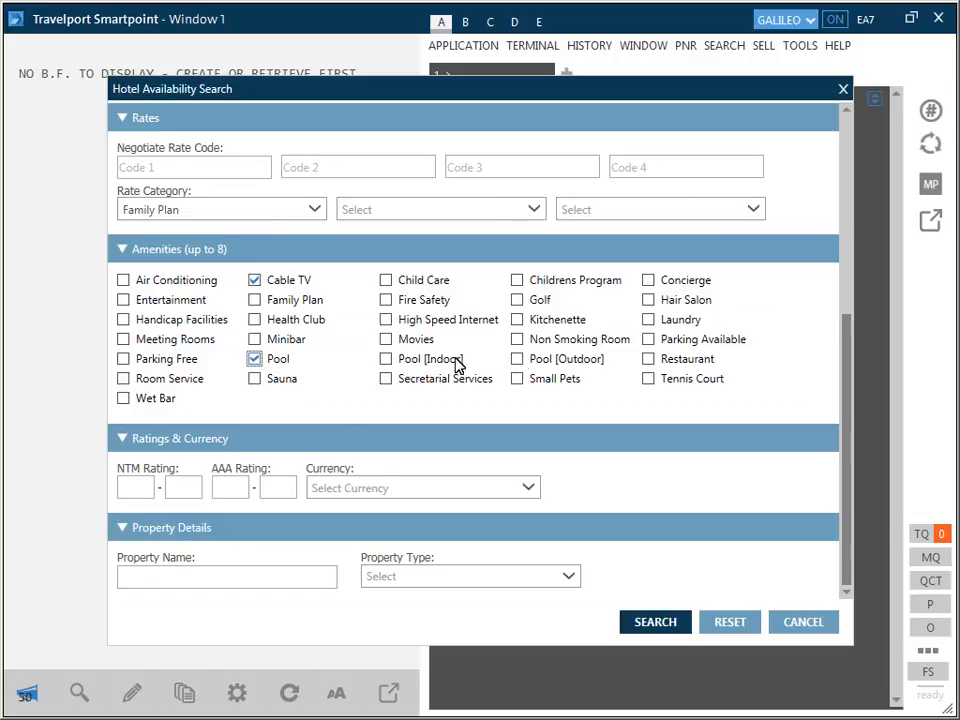
{"action": "left_click", "coordinate": [648, 360]}
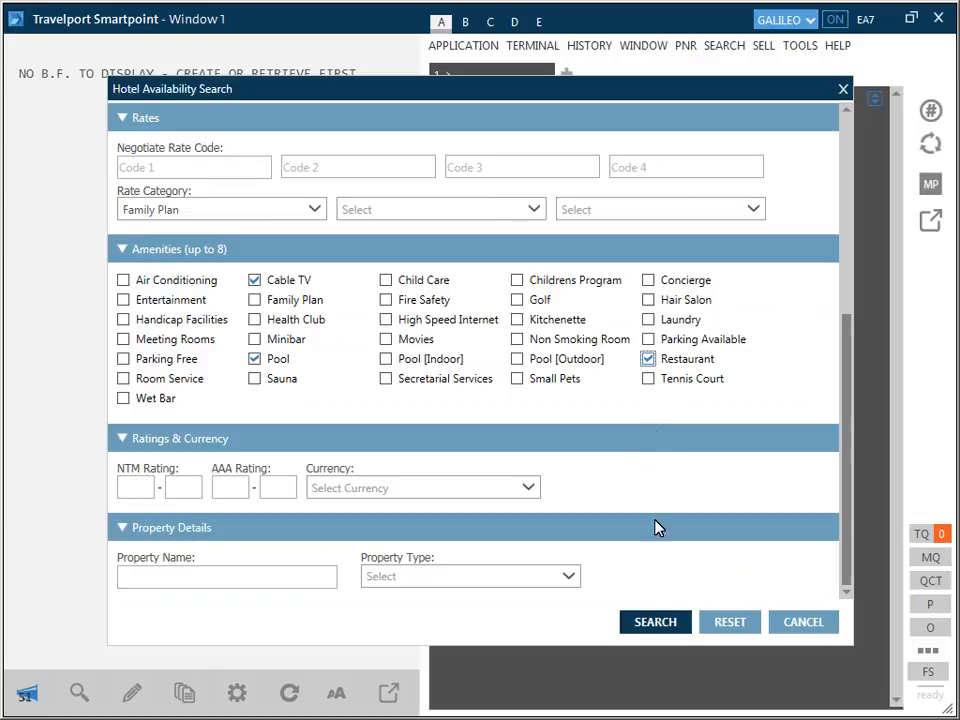
{"action": "left_click", "coordinate": [655, 623]}
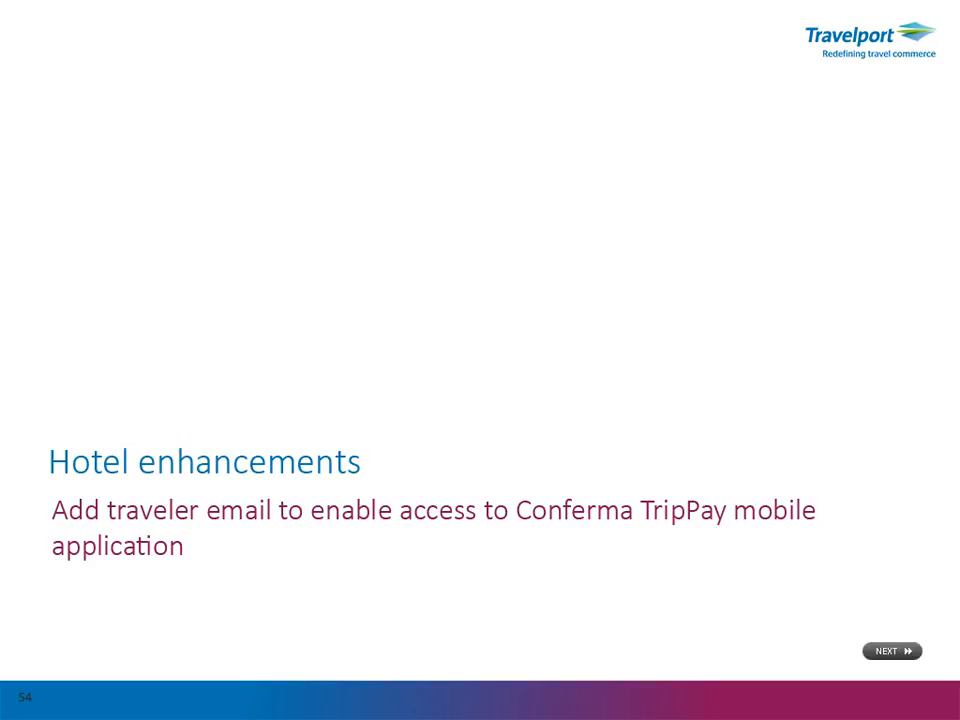
{"action": "left_click", "coordinate": [892, 651]}
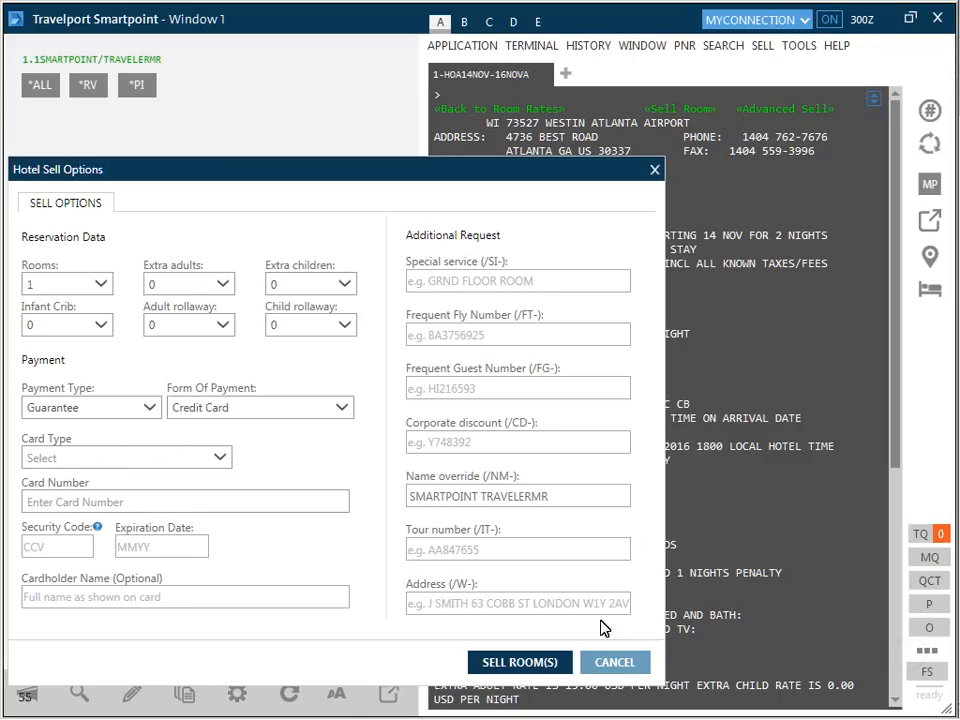
Step: Set the form of payment to Conferma – New Deployment and enter the payment account's ID or name
{"action": "left_click", "coordinate": [343, 409]}
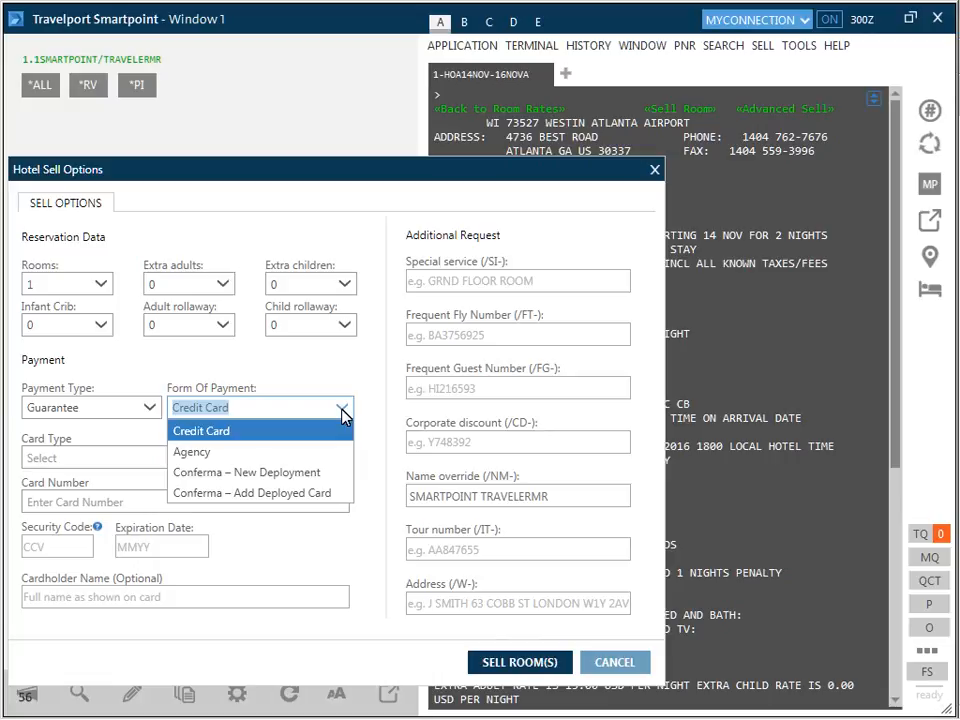
{"action": "left_click", "coordinate": [183, 472]}
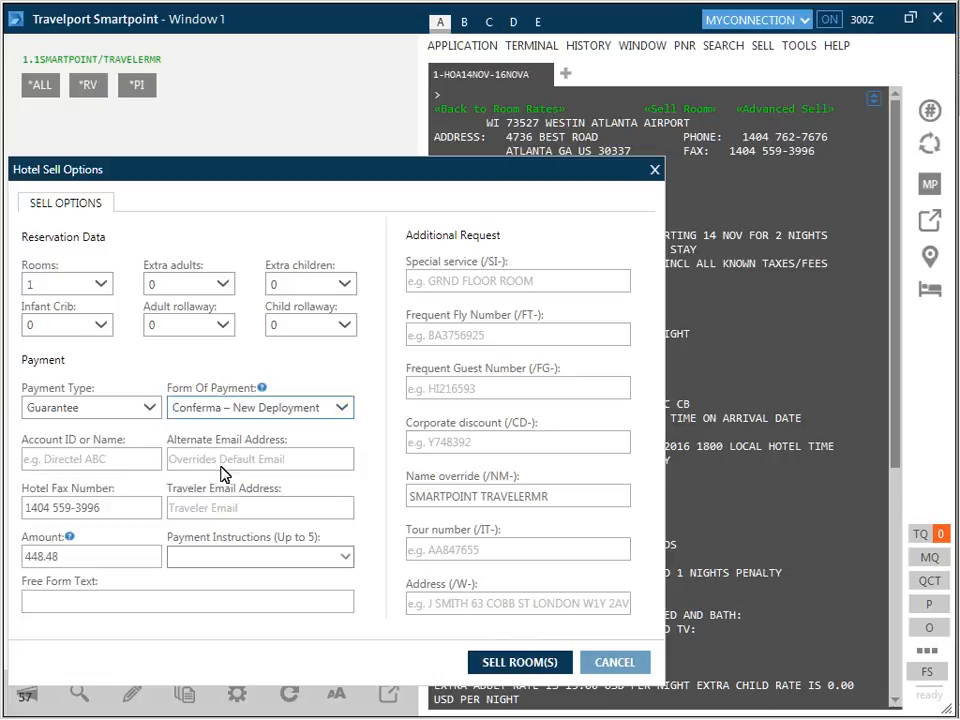
{"action": "mouse_move", "coordinate": [262, 389]}
{"action": "left_click", "coordinate": [29, 469]}
{"action": "type", "text": "TESTVISA"}
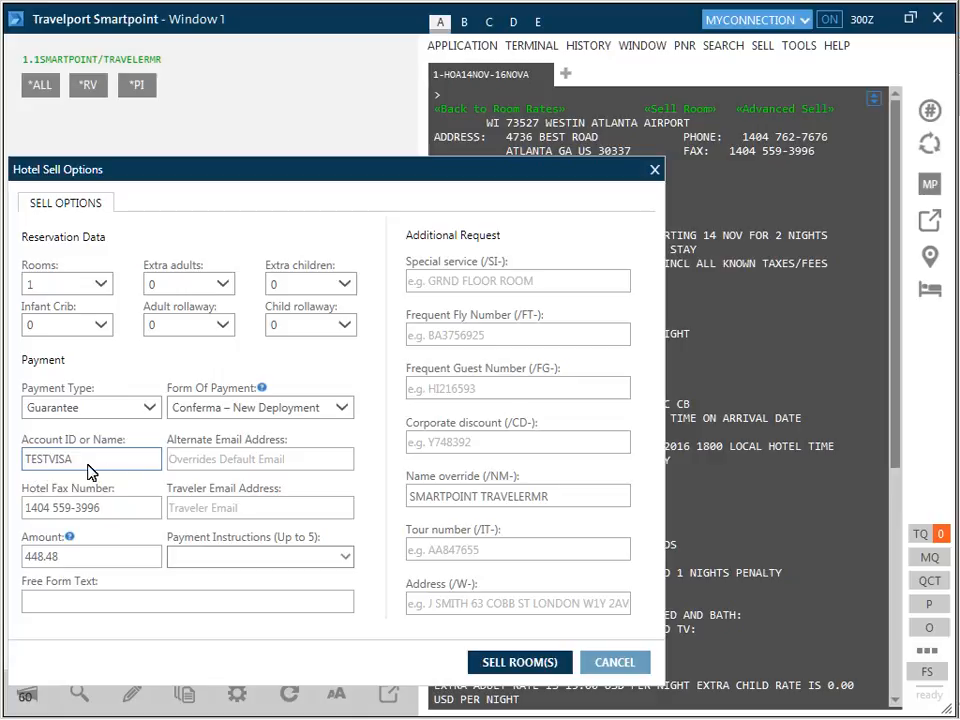
Step: Fill in the agent's alternate e-mail address for the Conferma payment
{"action": "left_click", "coordinate": [171, 464]}
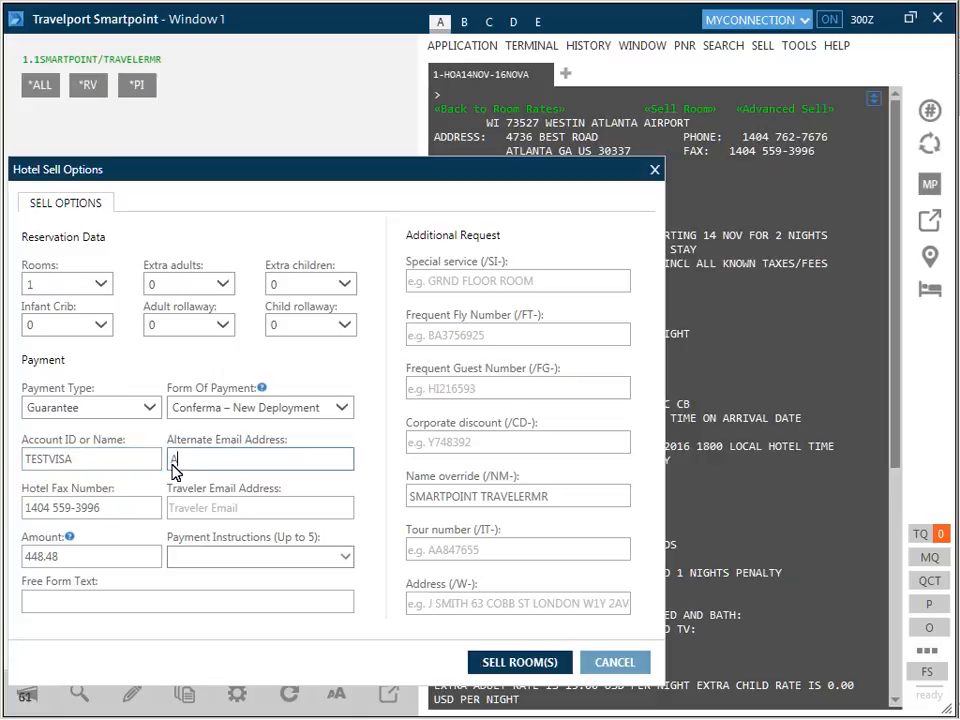
{"action": "key", "text": "Tab"}
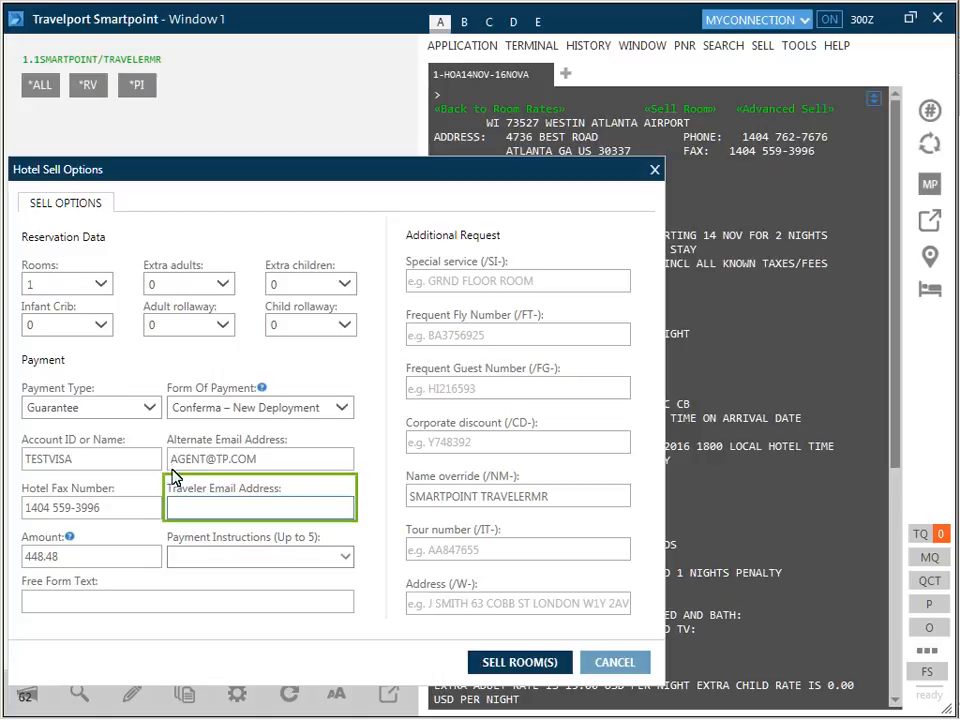
Step: Fill in the traveler's e-mail address and sell the Westin Atlanta Airport room
{"action": "left_click", "coordinate": [172, 514]}
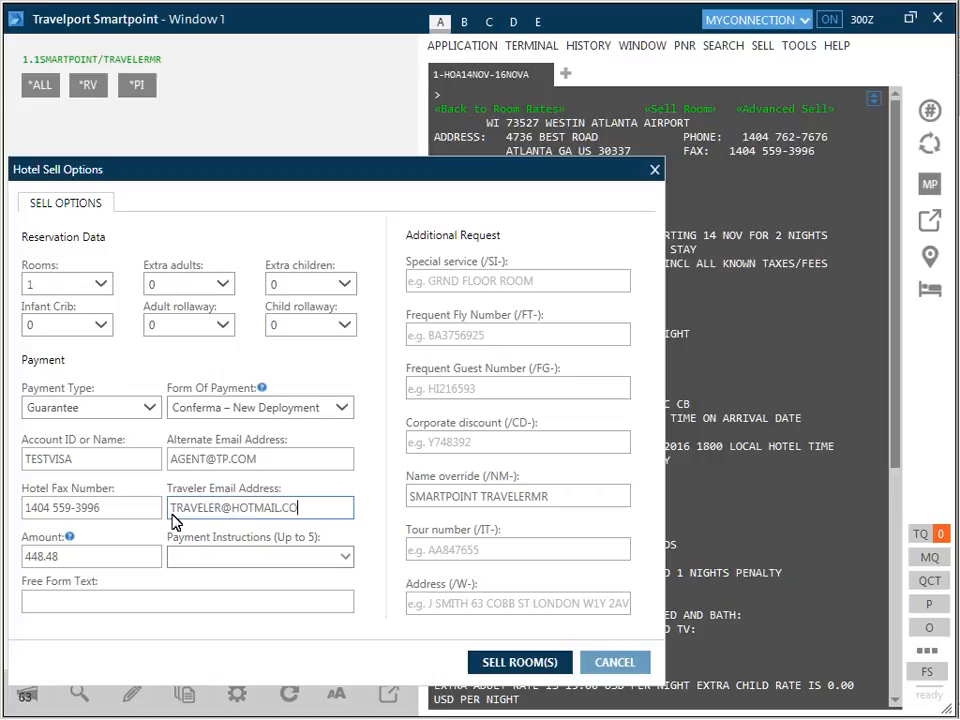
{"action": "left_click", "coordinate": [521, 662]}
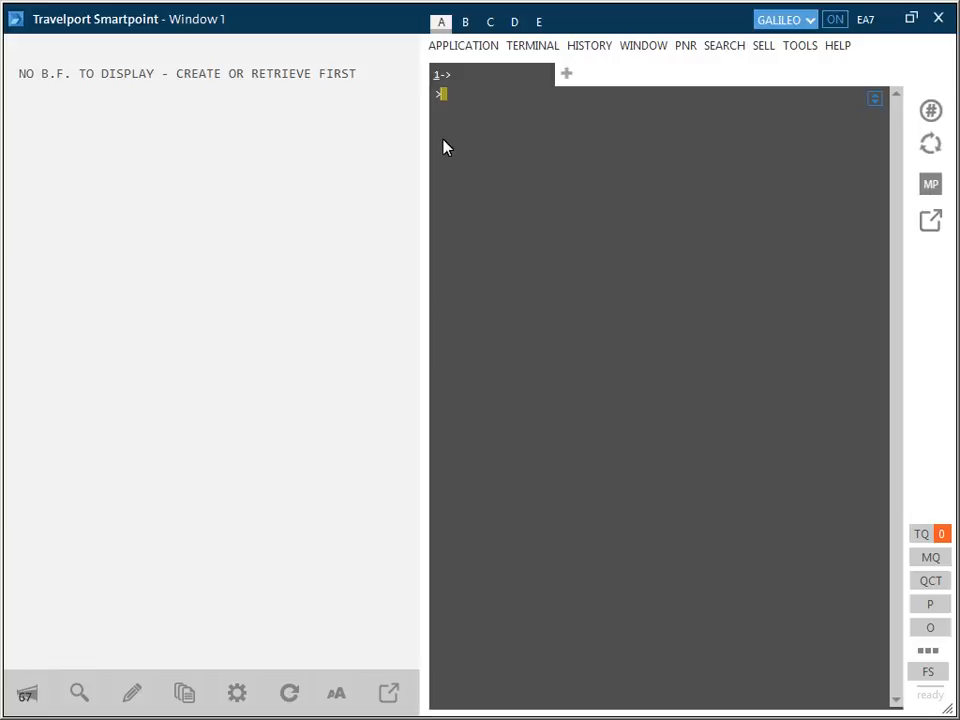
Step: Display the Rome hotel index for three nights from 12 December with HOI12DEC-3NTROM, and submit a follow-up hotel entry
{"action": "type", "text": "I12DEC-3NTROM"}
{"action": "key", "text": "Return"}
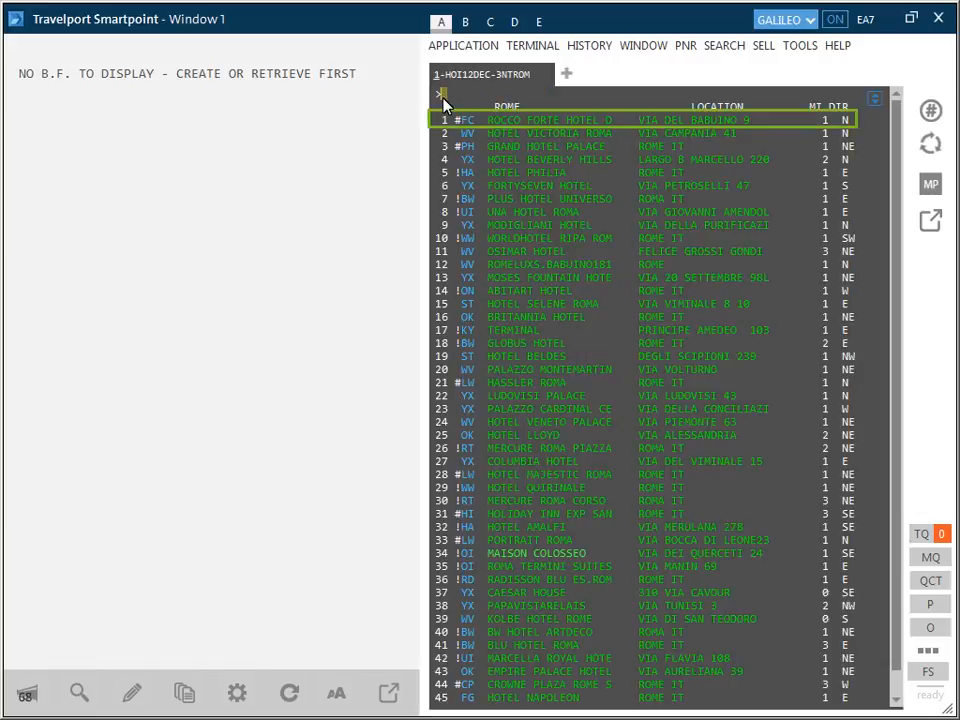
{"action": "type", "text": "HOC1"}
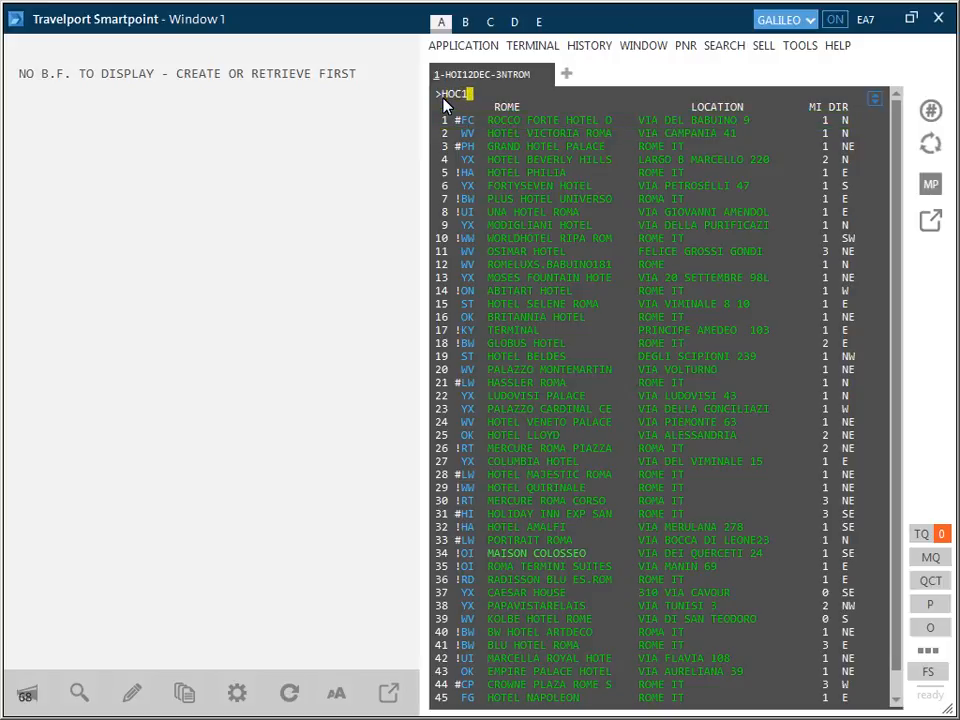
{"action": "key", "text": "Return"}
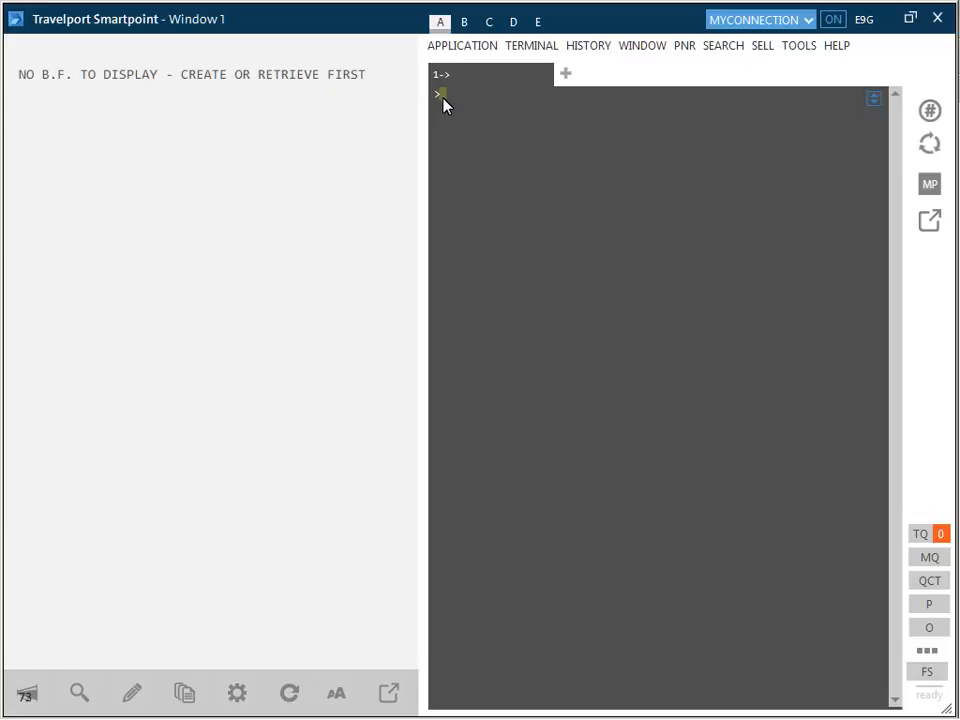
Step: Search car availability in Denver from 12 Nov 2016 to 15 Nov 2016, both 1:00 PM, with flight number BA219
{"action": "left_click", "coordinate": [722, 47]}
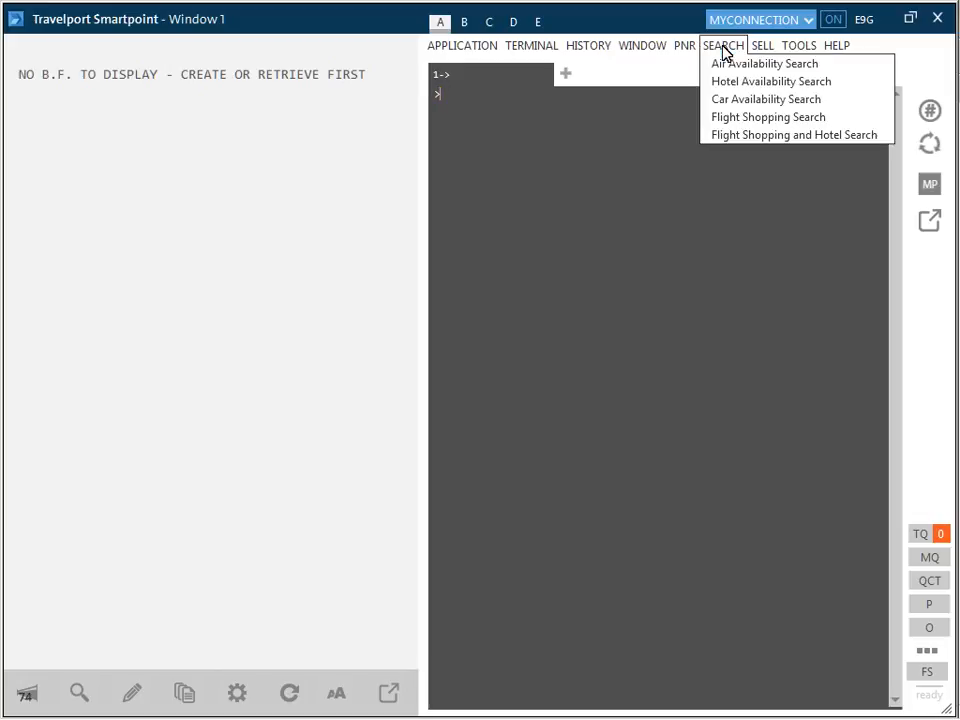
{"action": "left_click", "coordinate": [722, 99]}
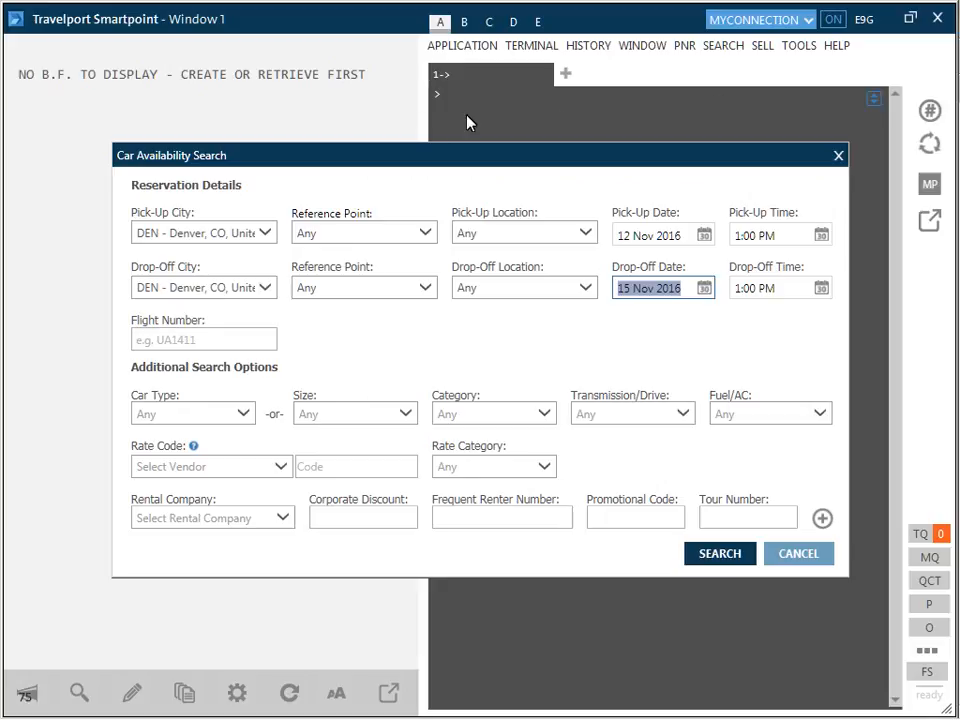
{"action": "left_click", "coordinate": [137, 343]}
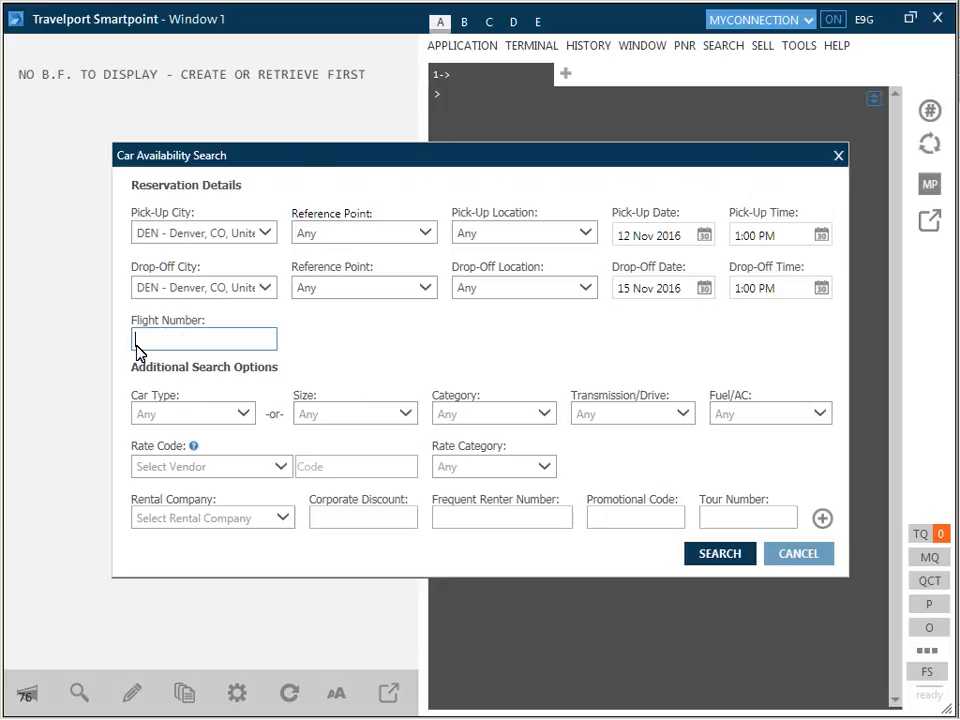
{"action": "type", "text": "BA219"}
{"action": "left_click", "coordinate": [720, 555]}
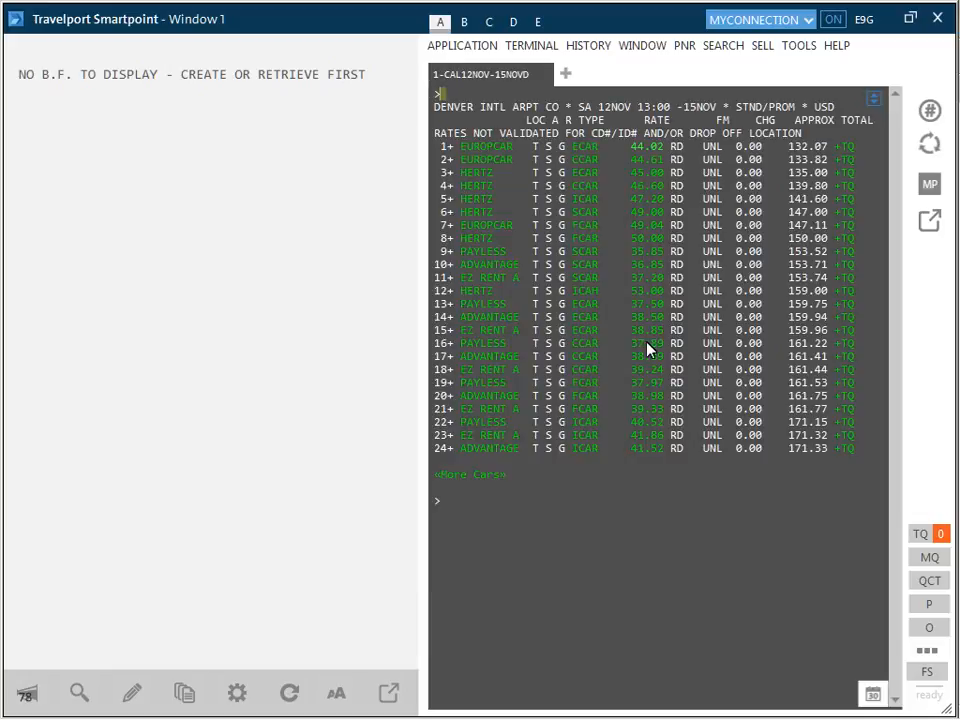
Step: Display the rate rules for the first Europcar ECAR and sell it through Advanced Sell with the CC Guar guarantee type
{"action": "left_click", "coordinate": [641, 147]}
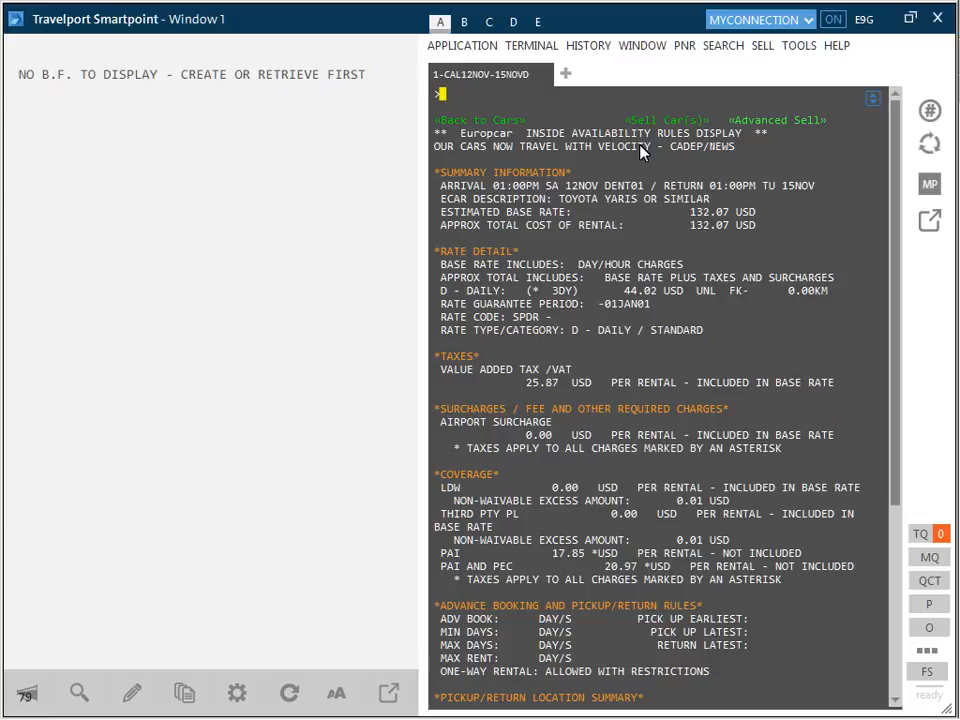
{"action": "left_click", "coordinate": [746, 121]}
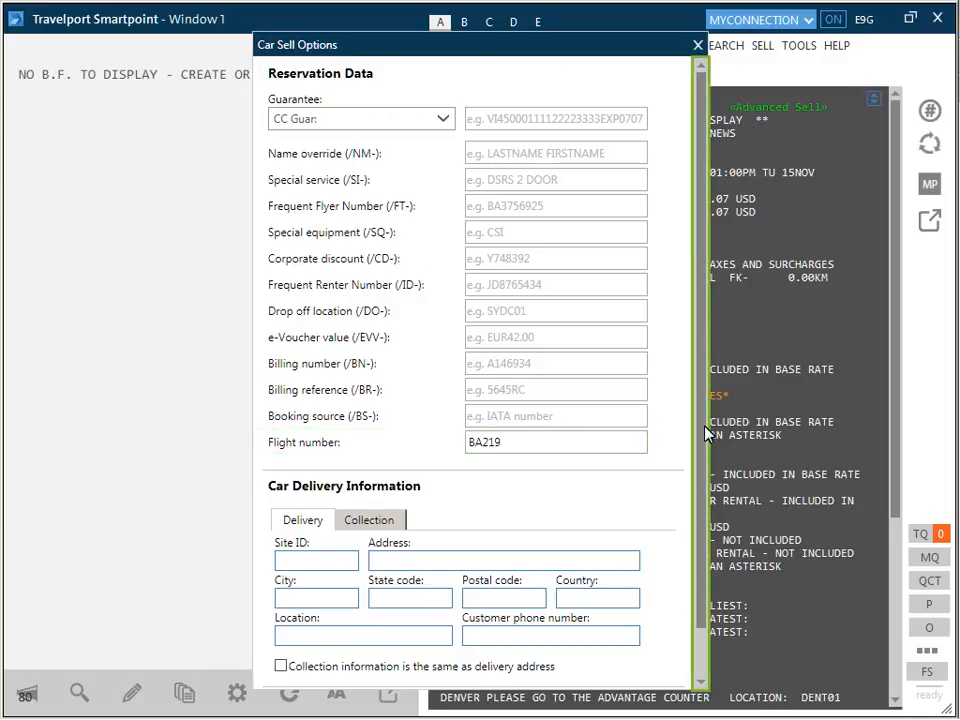
{"action": "left_click", "coordinate": [701, 681]}
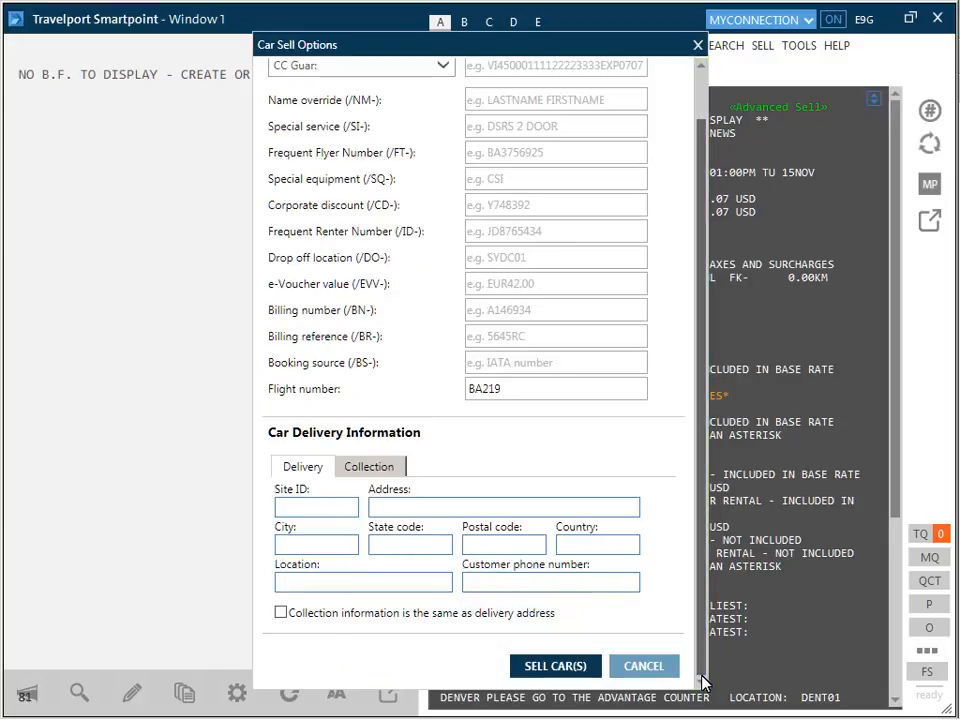
{"action": "left_click", "coordinate": [560, 666]}
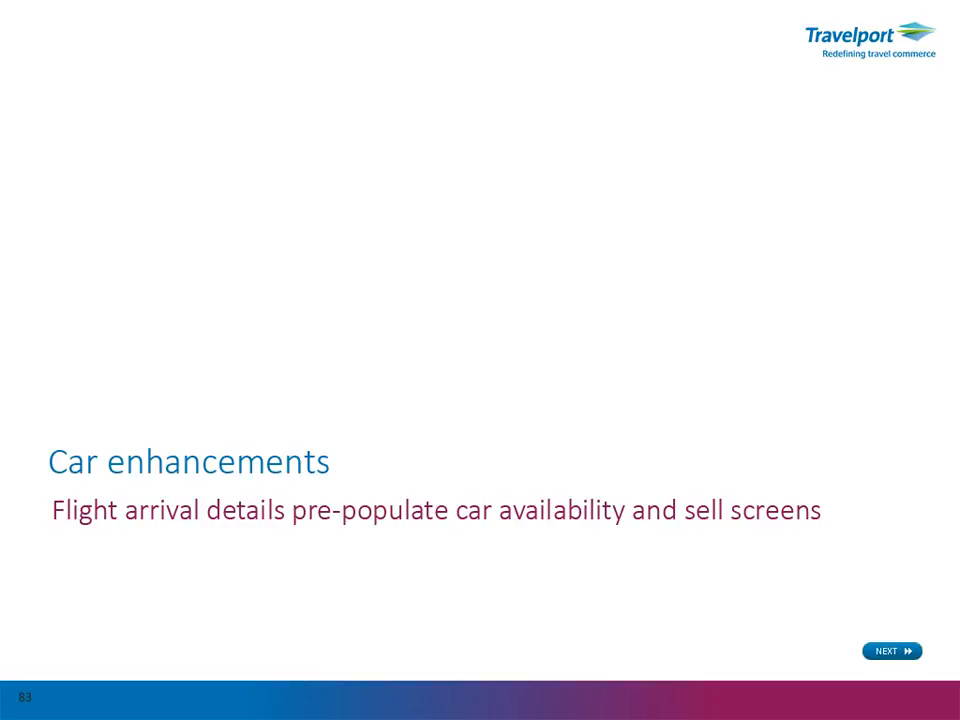
{"action": "left_click", "coordinate": [892, 651]}
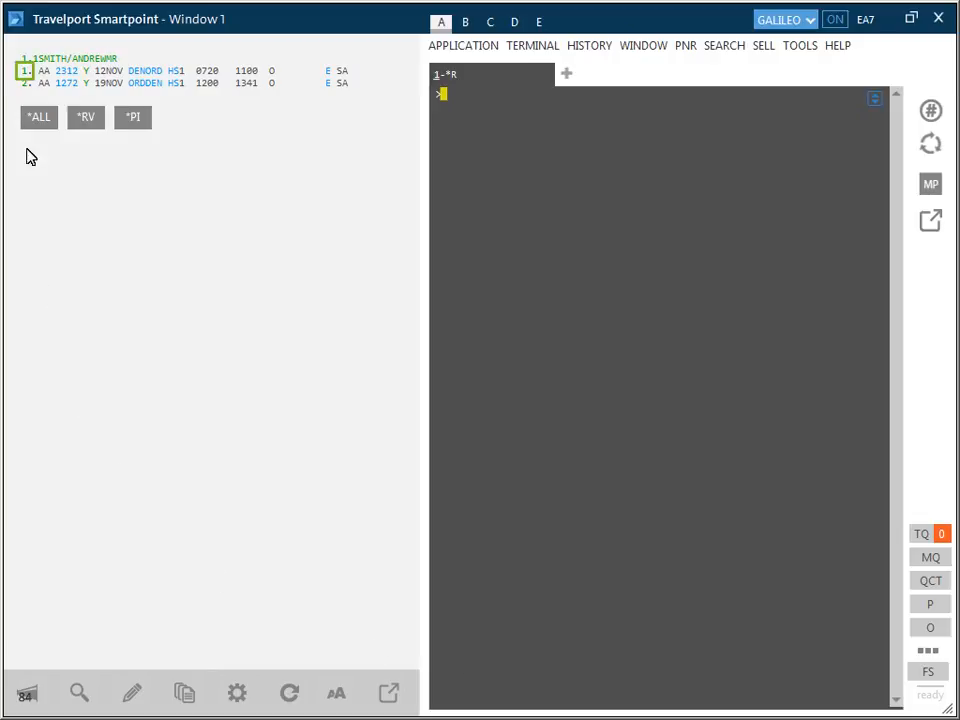
Step: Search cars from the first flight segment, AA 2312, with the pick-up time set to 1:00 PM
{"action": "left_click", "coordinate": [25, 74]}
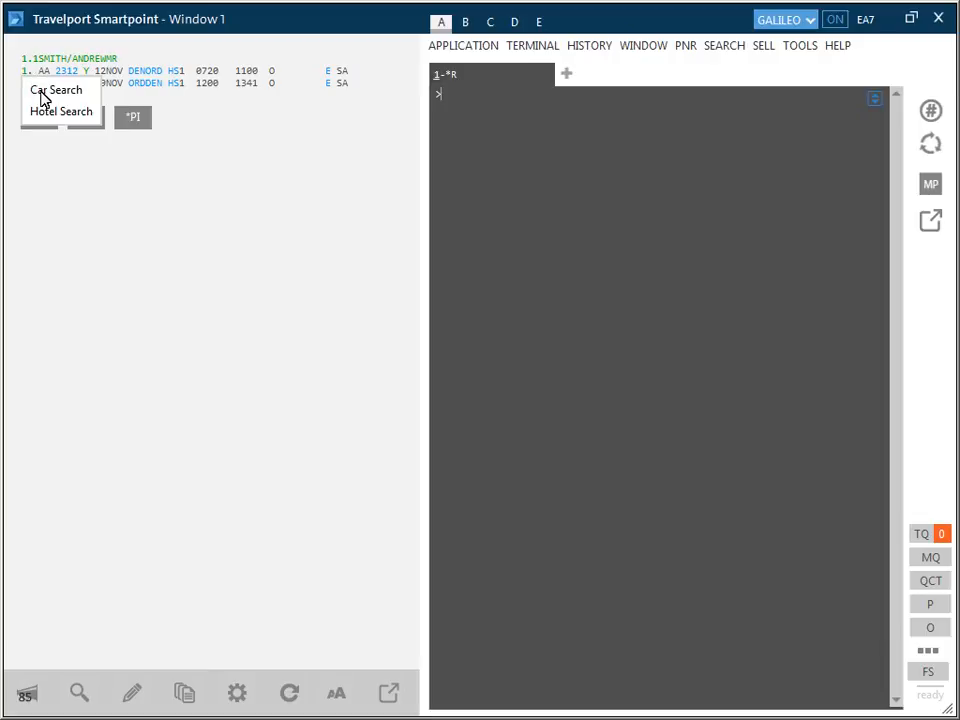
{"action": "left_click", "coordinate": [42, 95]}
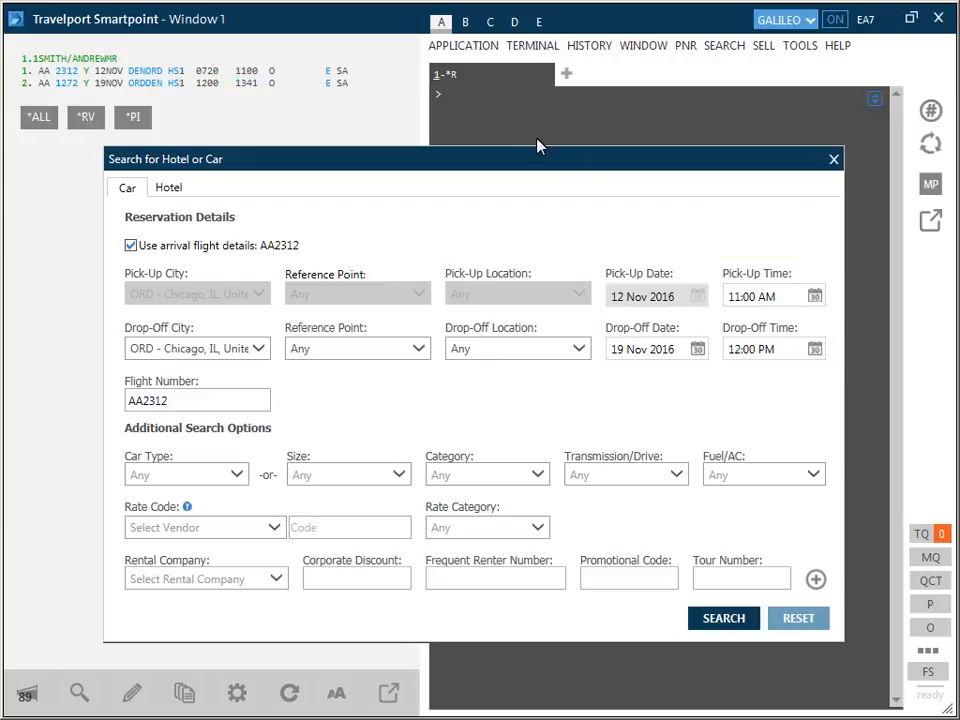
{"action": "left_click", "coordinate": [730, 303]}
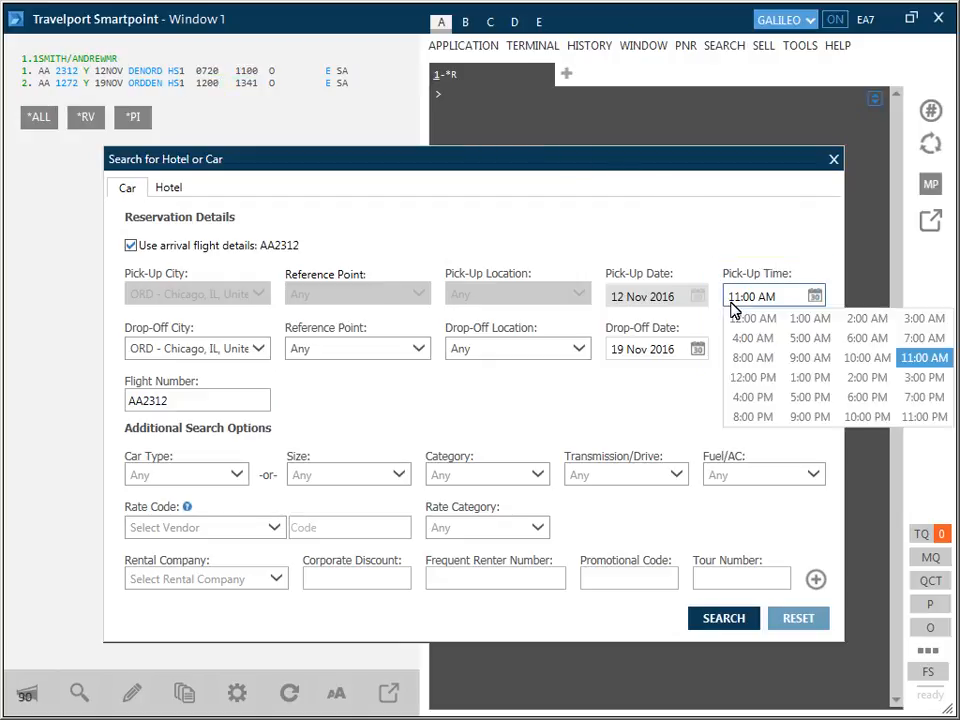
{"action": "left_click", "coordinate": [807, 380]}
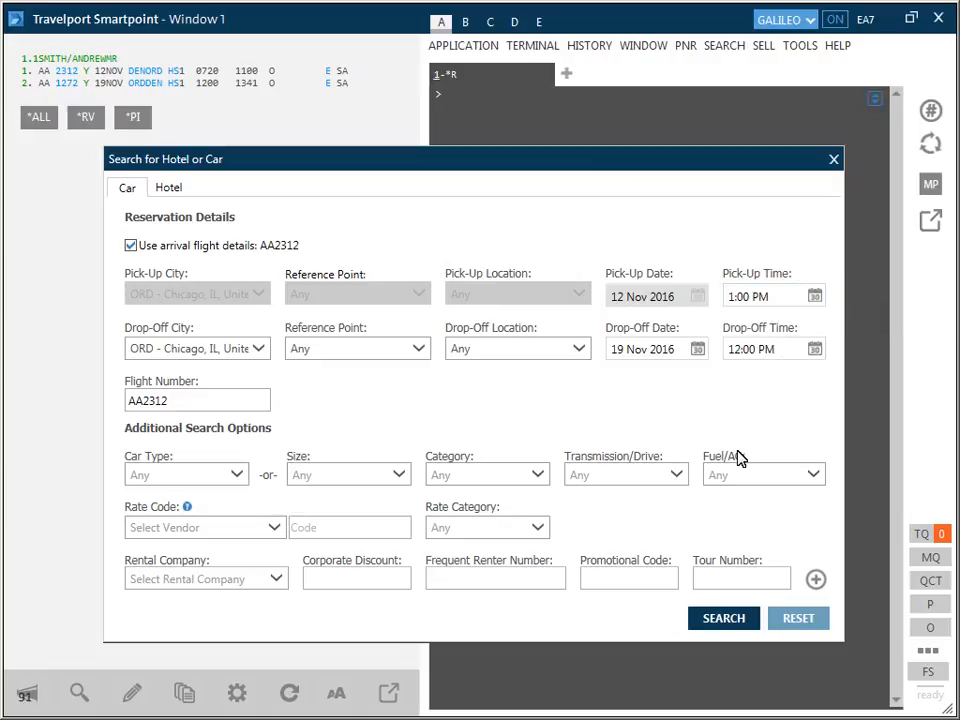
{"action": "left_click", "coordinate": [724, 620]}
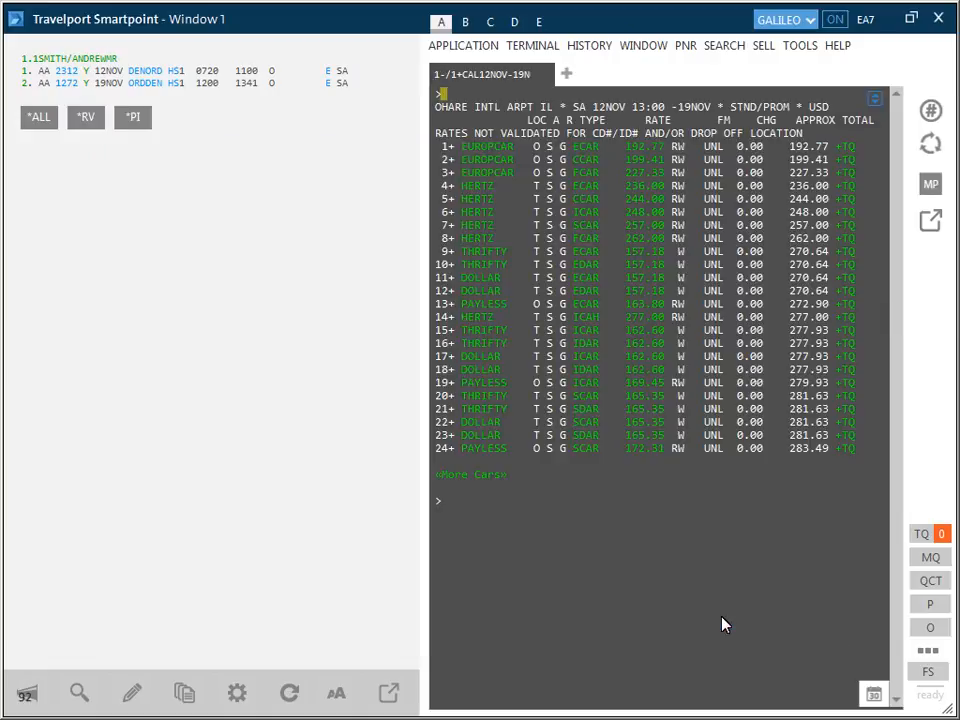
Step: Display the rate rules for the Hertz ECAR on line 4 and sell it through Advanced Sell
{"action": "left_click", "coordinate": [638, 186]}
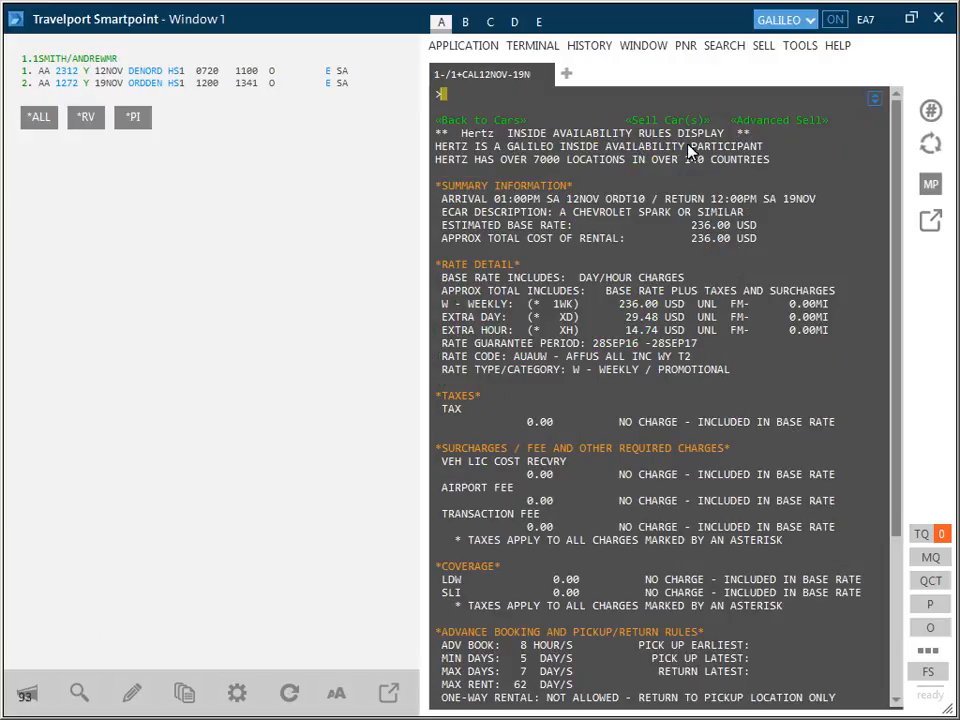
{"action": "left_click", "coordinate": [743, 121]}
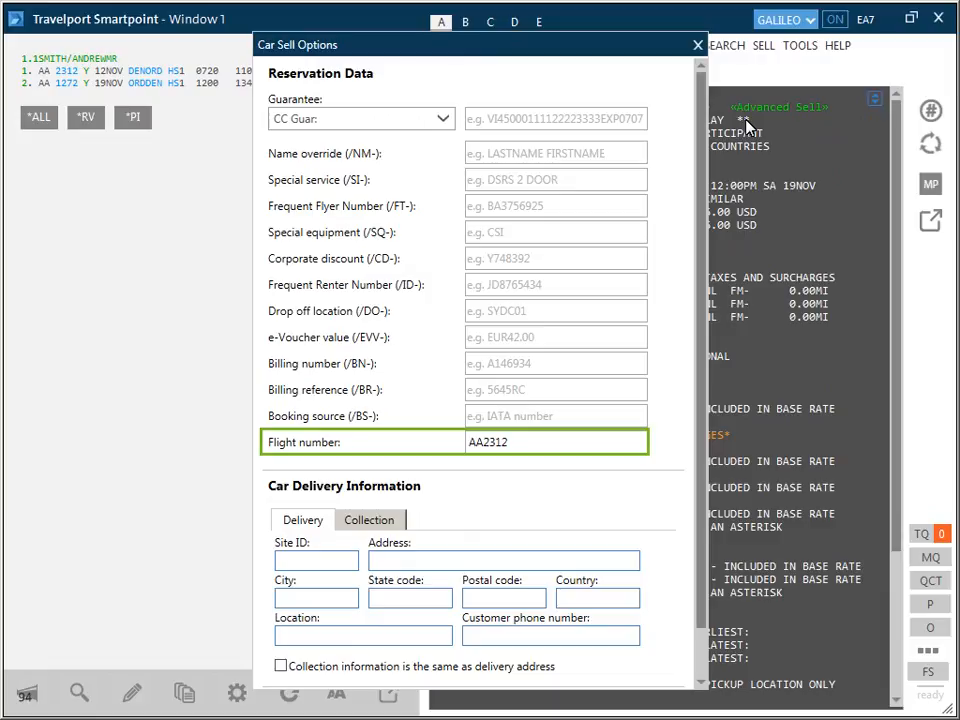
{"action": "scroll", "coordinate": [707, 264], "scroll_direction": "down", "scroll_amount": 3}
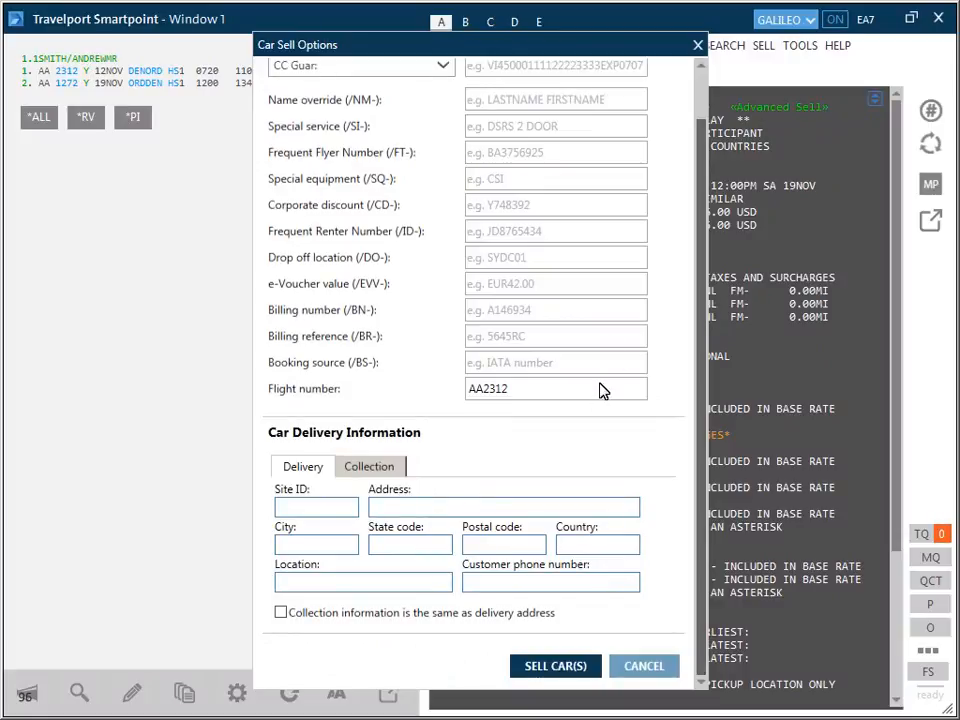
{"action": "left_click", "coordinate": [555, 666]}
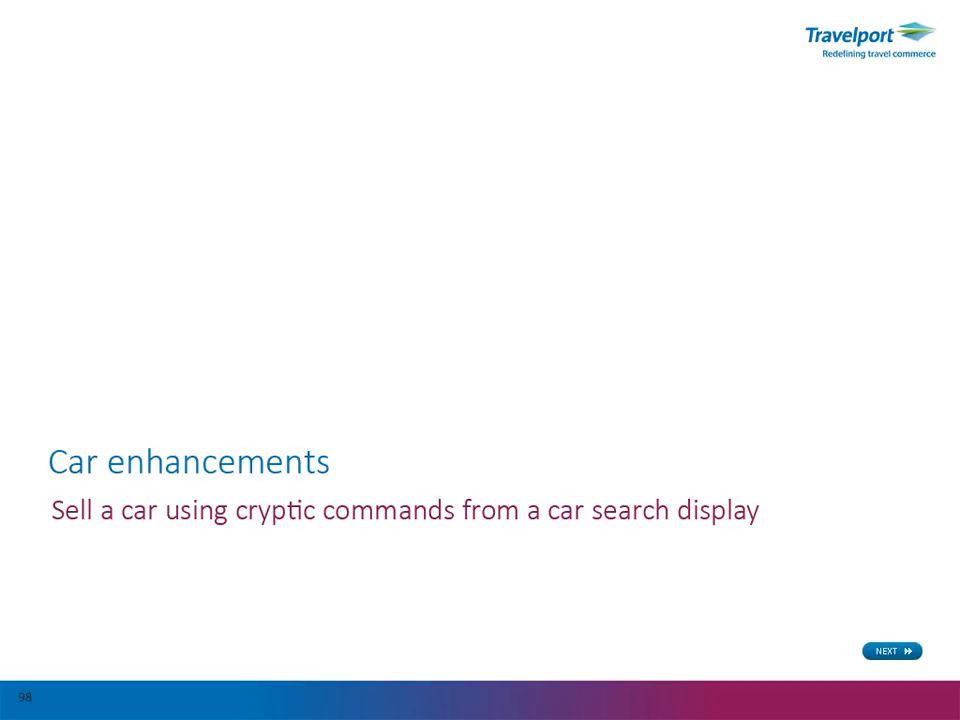
{"action": "left_click", "coordinate": [892, 651]}
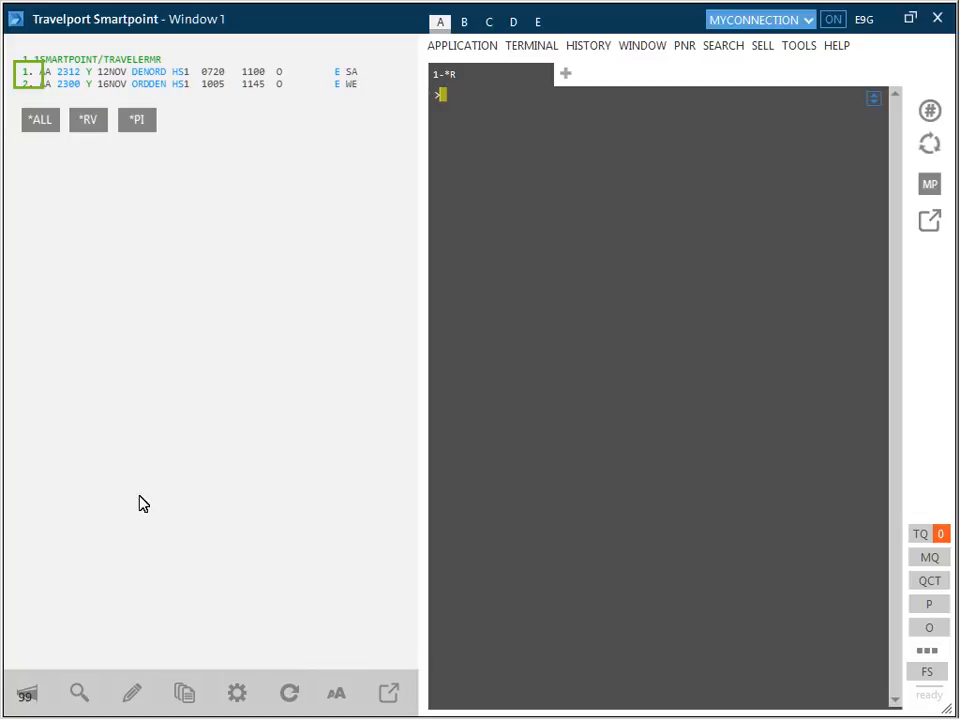
Step: Search cars from the first flight segment, AA 2312, for 12 to 16 Nov 2016 and sell line 3 with the cryptic entry N1A3
{"action": "left_click", "coordinate": [26, 79]}
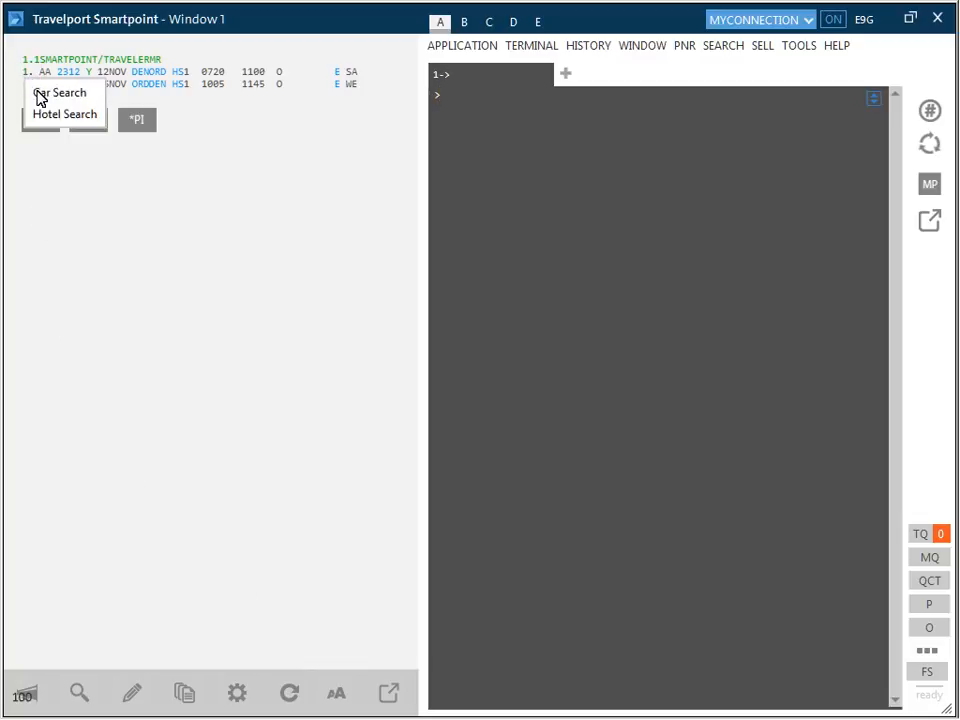
{"action": "left_click", "coordinate": [35, 93]}
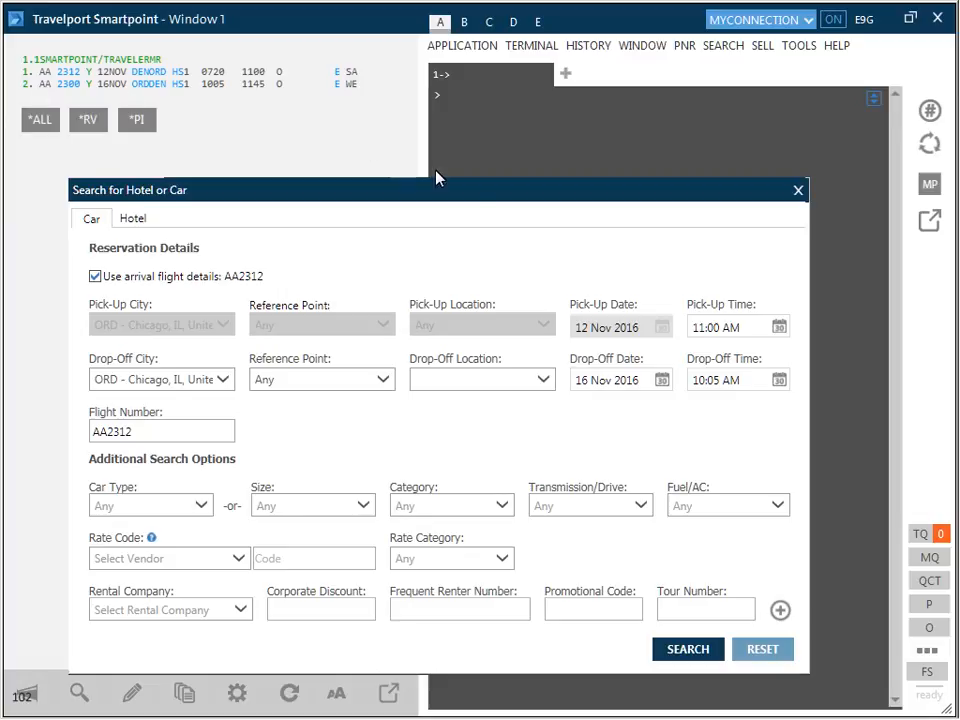
{"action": "left_click", "coordinate": [688, 650]}
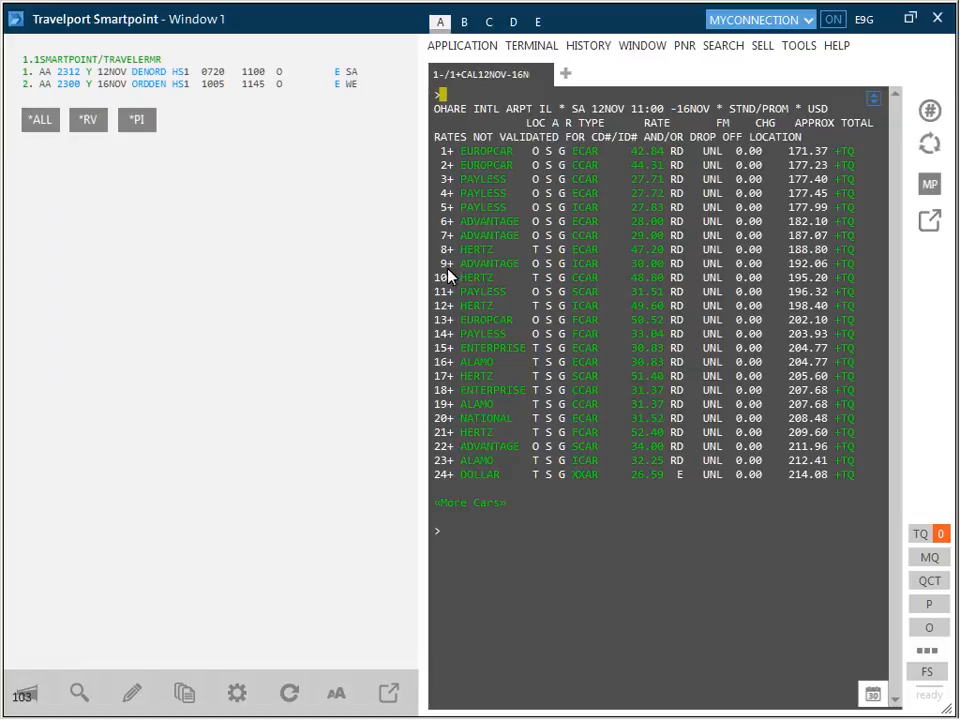
{"action": "type", "text": "N1A3"}
{"action": "key", "text": "Return"}
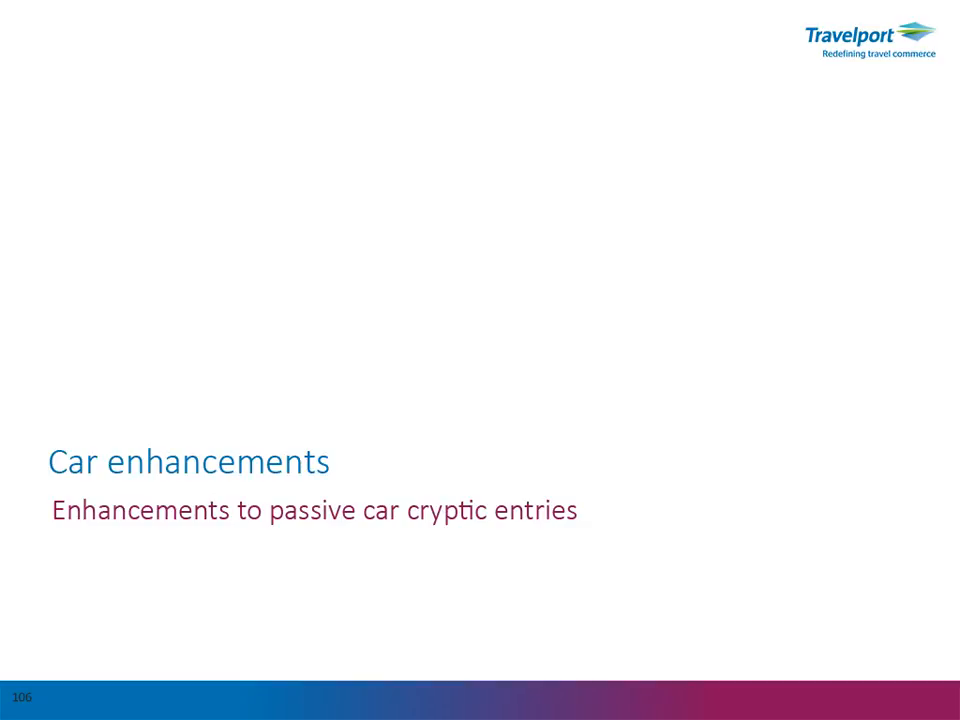
{"action": "left_click", "coordinate": [892, 651]}
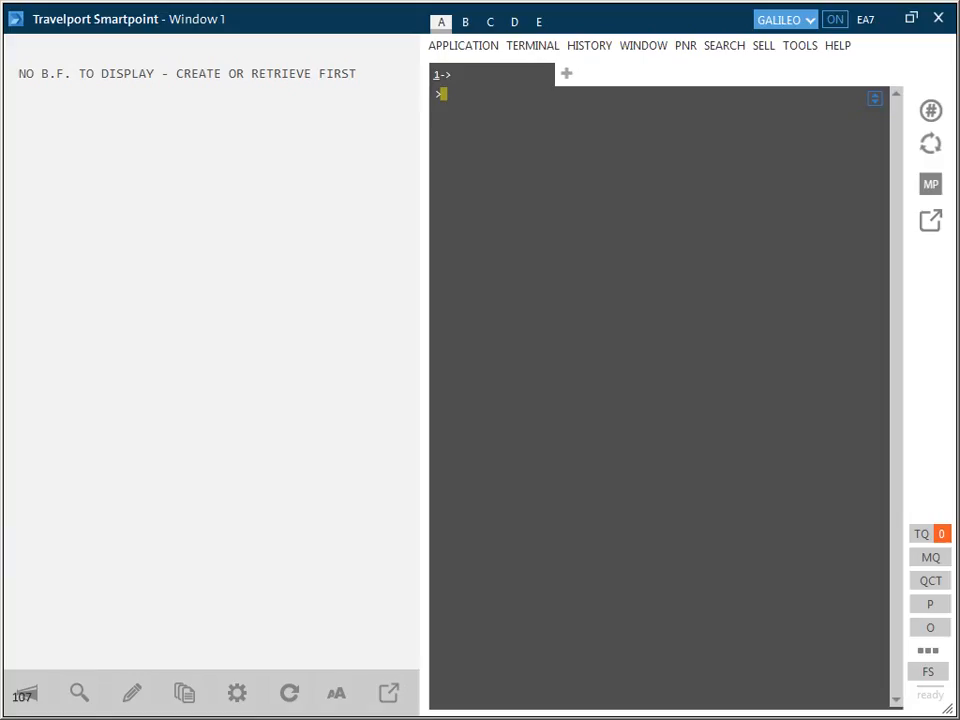
Step: Enter a passive CI car segment (BK1) at BCN for 28NOV-30NOV, type CDMR, arrival 1015, drop-off 1145, rate EUR150.00 daily, 0.25 mileage charge, 500 free
{"action": "type", "text": "0CARCIBK1BCN28NOV-30N"}
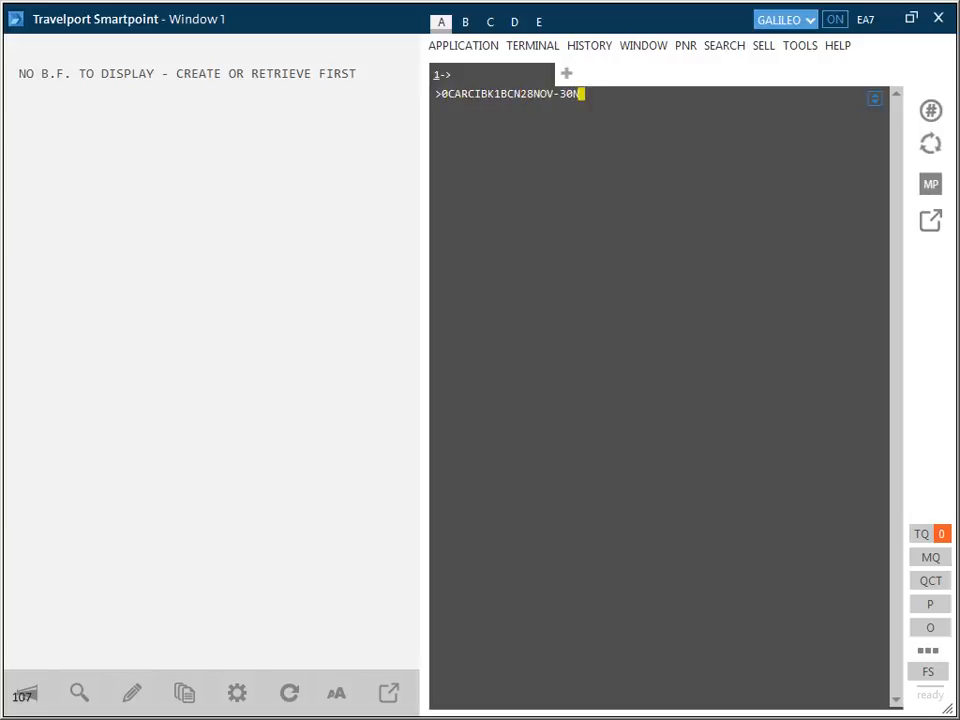
{"action": "type", "text": "OVCDMR/ARR-101"}
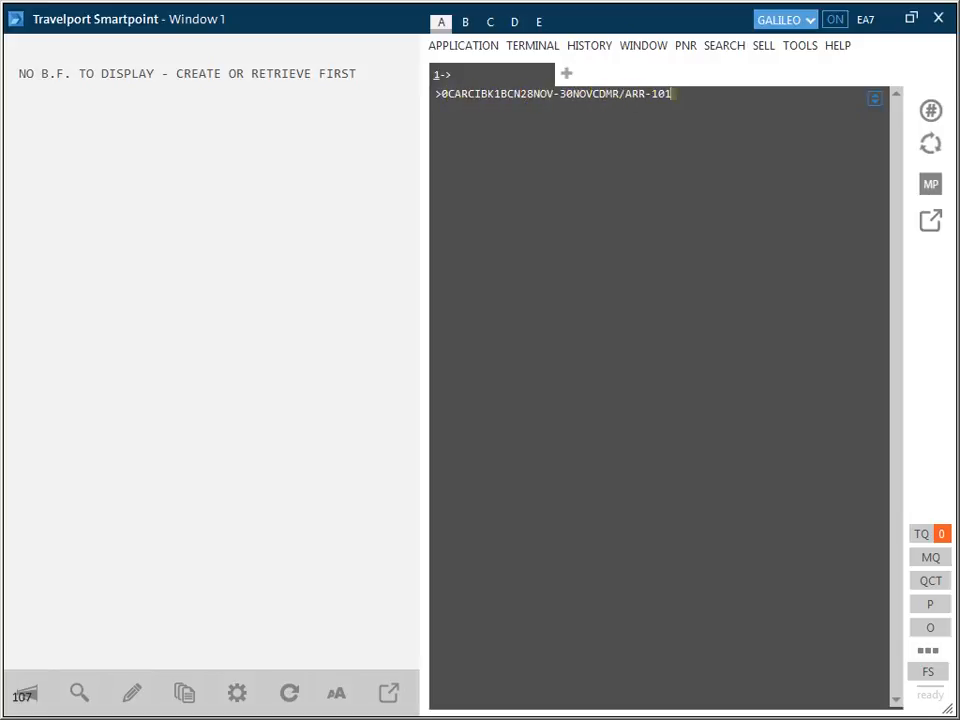
{"action": "type", "text": "5/DT-1145/RG-EUR150.00DY-0.25"}
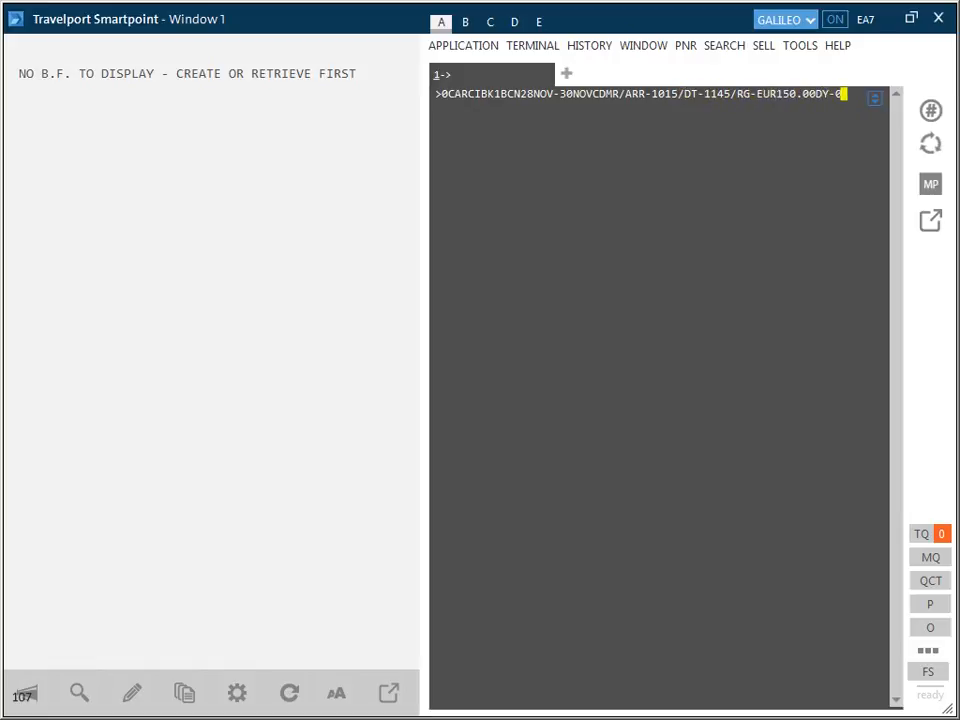
{"action": "type", "text": " MI500F"}
{"action": "key", "text": "Return"}
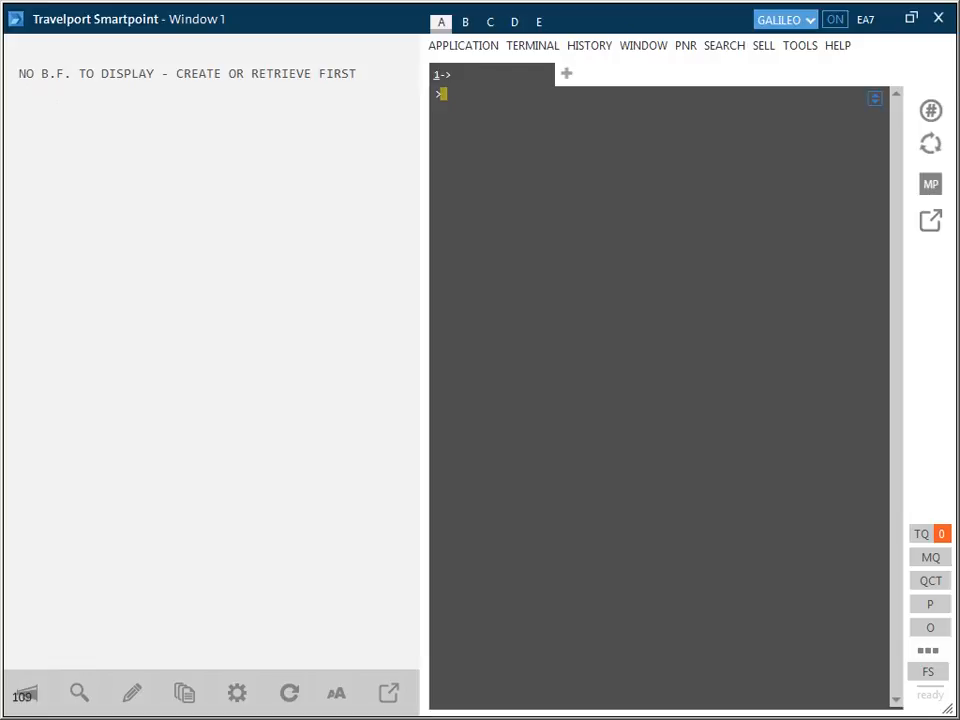
Step: Enter a passive ZE car segment (BK1) at SYD for 15NOV-16NOV, type FCAR, 0900 to 1700, drop-off SYD, with confirmation number and AUD89.00 for RT and RG
{"action": "type", "text": "0CARZEBK1SYD15NOV-16NOVFCAR/ARR-0900/DT-1700/DO-SYD/CF-FJFKAFSKAL/RT-AUD89.00/RG-AUD89.00"}
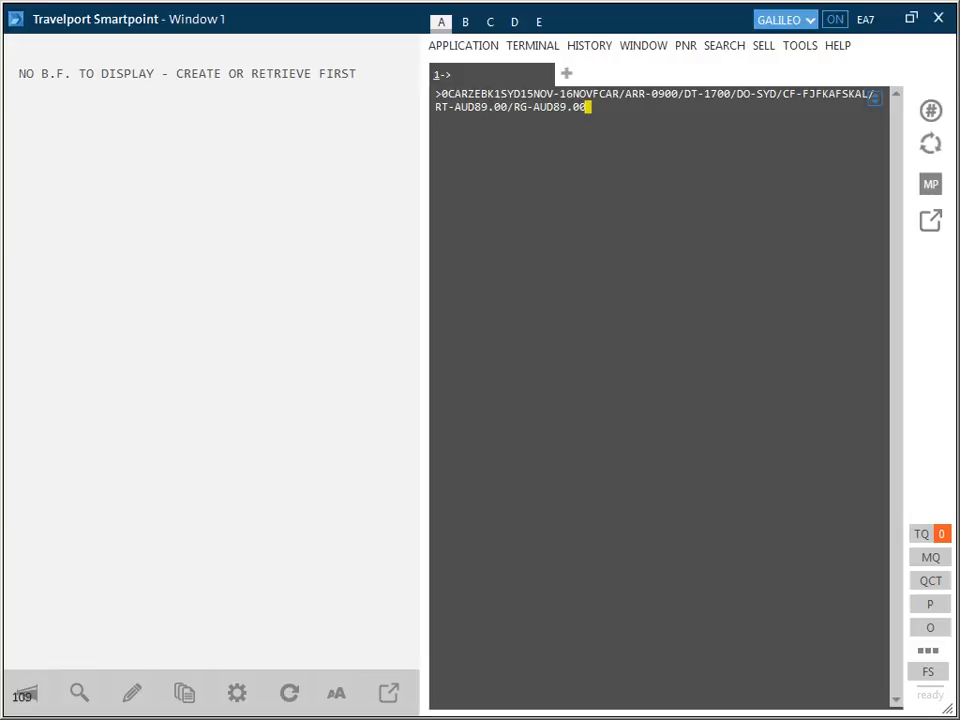
{"action": "key", "text": "Return"}
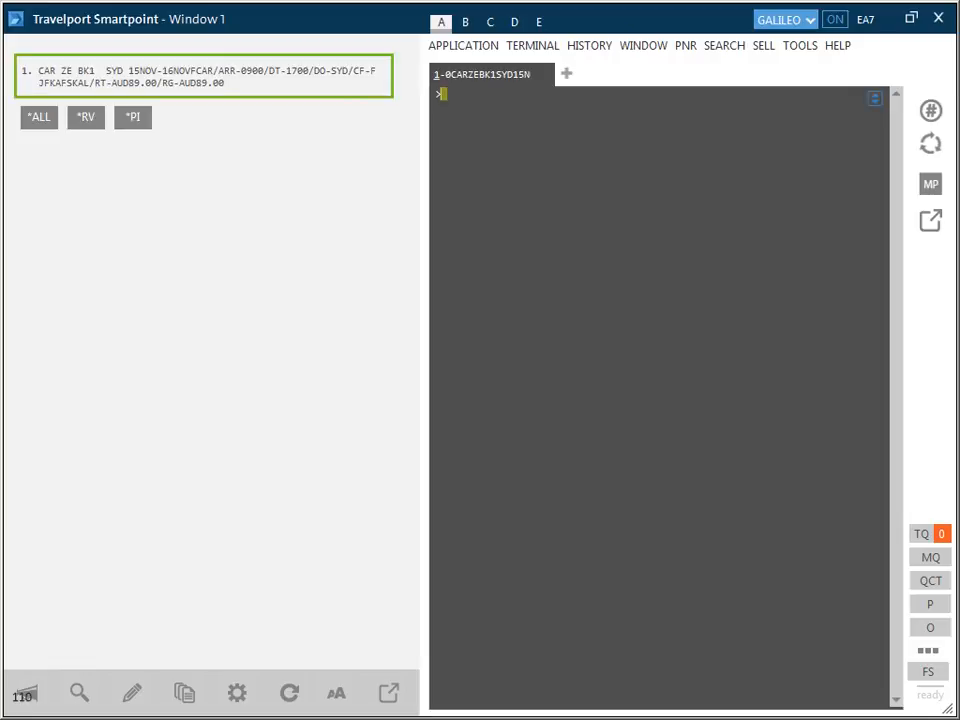
Step: Enter a passive ZI car segment (BK1) at JNB for 21NOV-28NOV, type CDMR, arrival and drop-off at 1400, with the confirmation number and traveler's name
{"action": "type", "text": "0CARZIBK1JNB"}
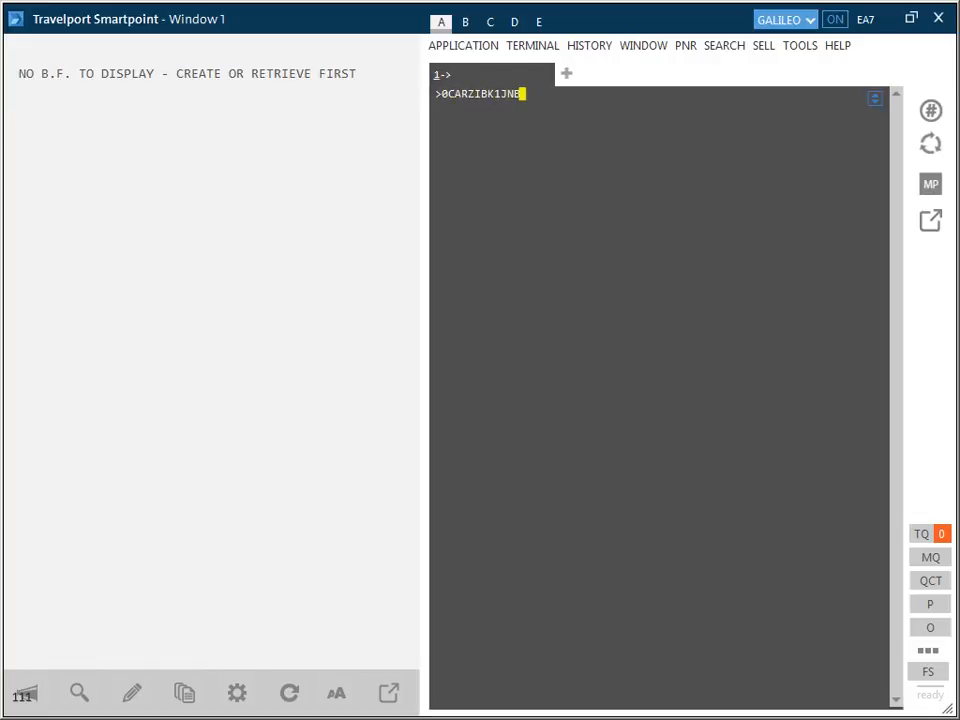
{"action": "type", "text": "21NOV-28NOVCDM"}
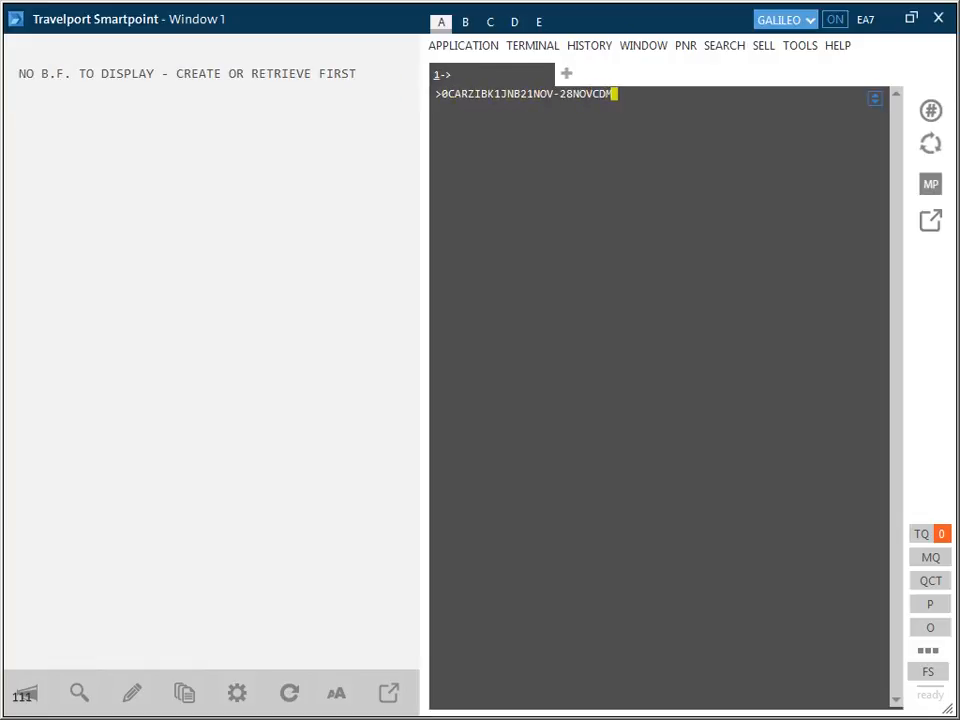
{"action": "type", "text": "R/ARR-1400/DT-"}
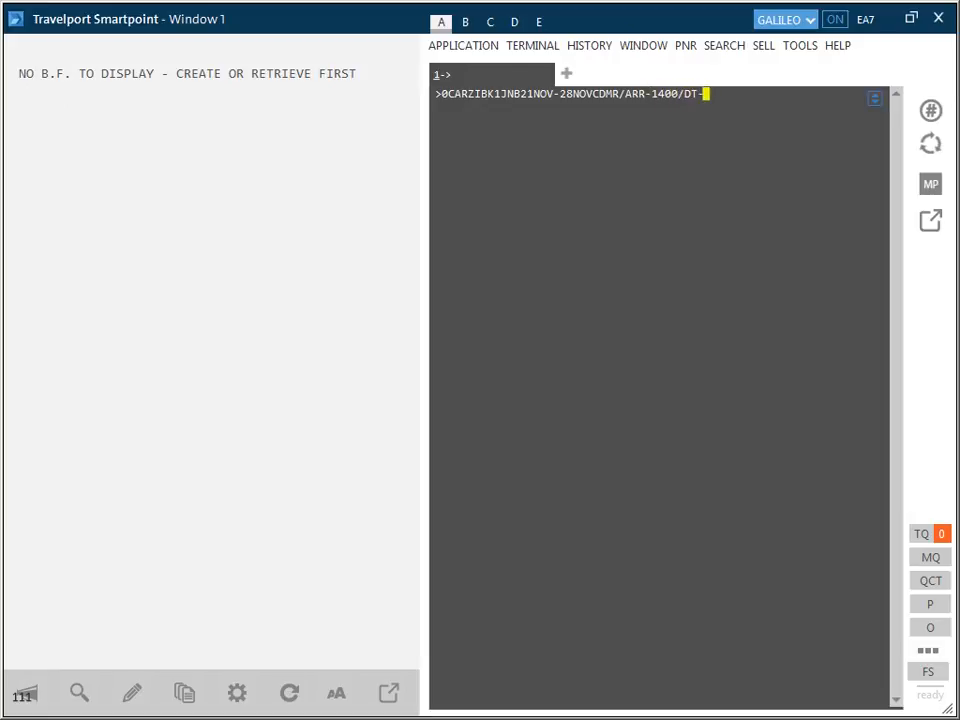
{"action": "type", "text": "1400/CF-12345/"}
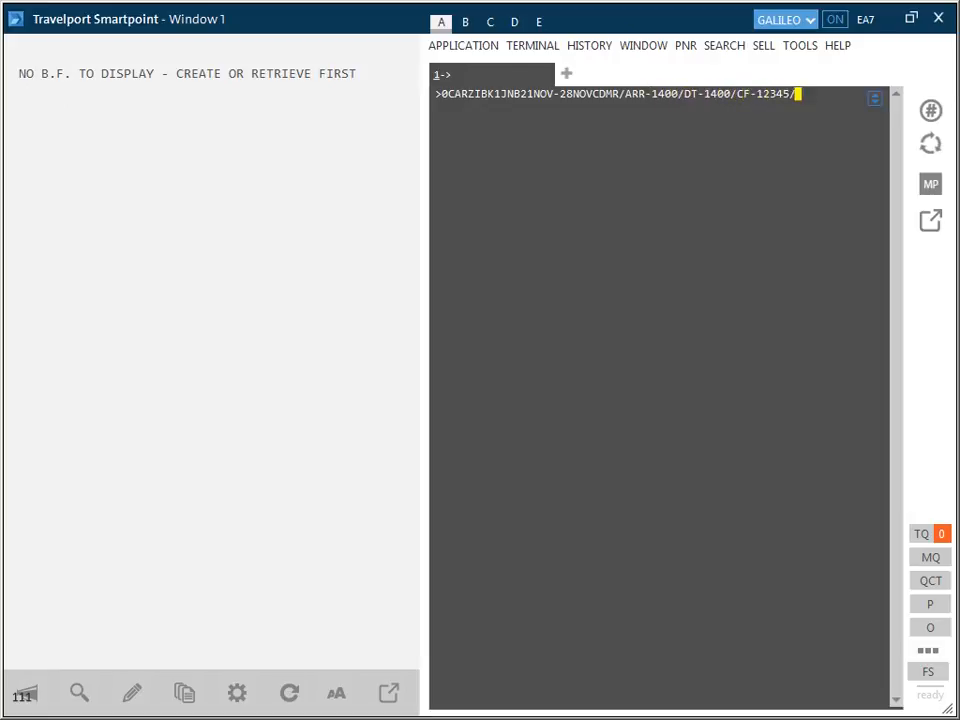
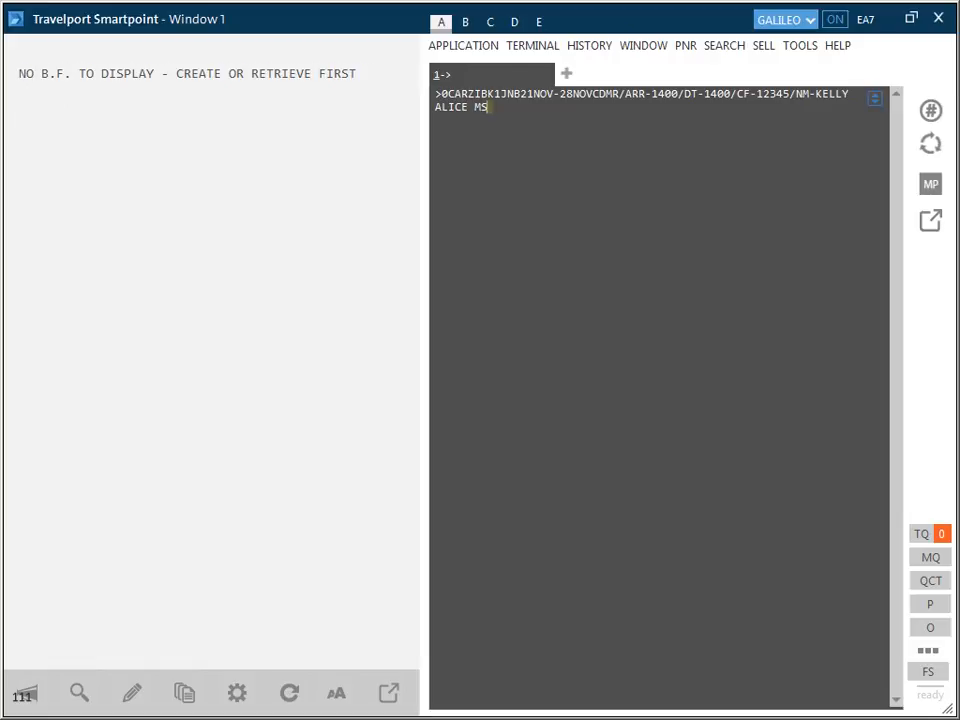
{"action": "key", "text": "Return"}
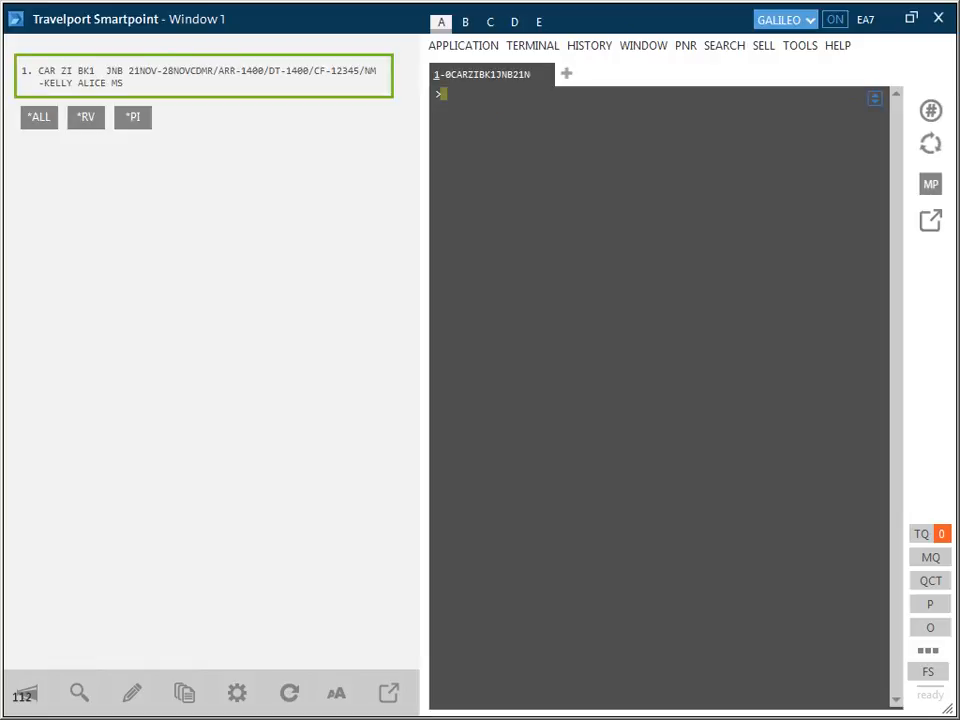
Step: Enter a passive ZI car segment at JNB for 21NOV-28NOV, type CDMR, both times 1400, with the confirmation number and the address W-TAMBO APT
{"action": "type", "text": "0CARZIBK1JNB21NOV-28NOVCDMR/ARR-1400/DT-1400/CF-54321/W-TAMBO APT"}
{"action": "key", "text": "Return"}
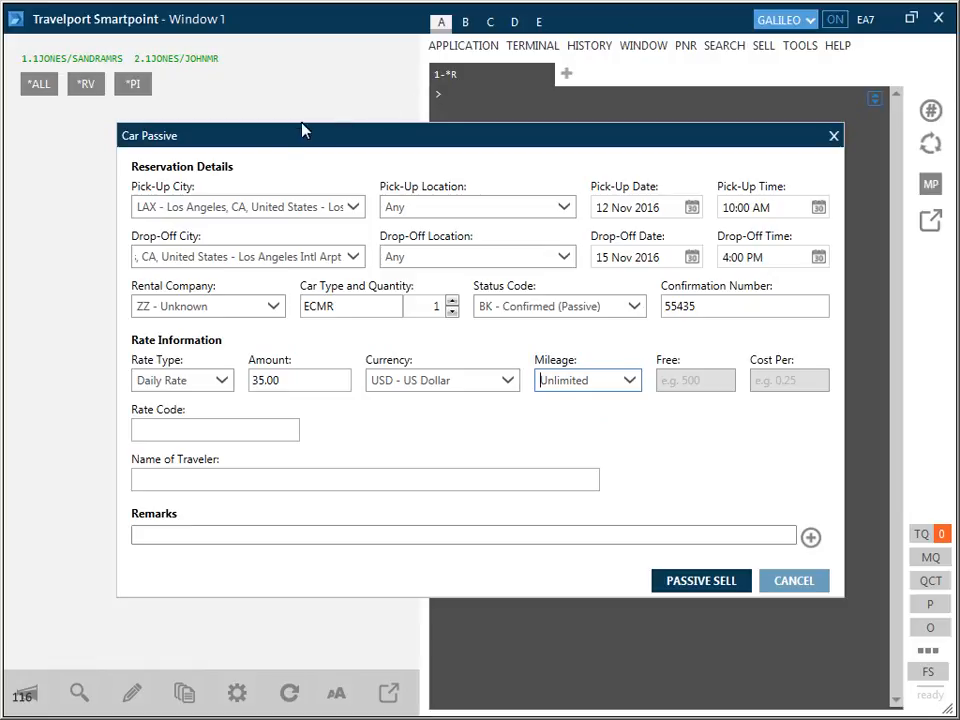
Step: Set the passive car's rate code to 1G1V and fill in the traveler's full name
{"action": "left_click", "coordinate": [139, 440]}
{"action": "type", "text": "1G1V"}
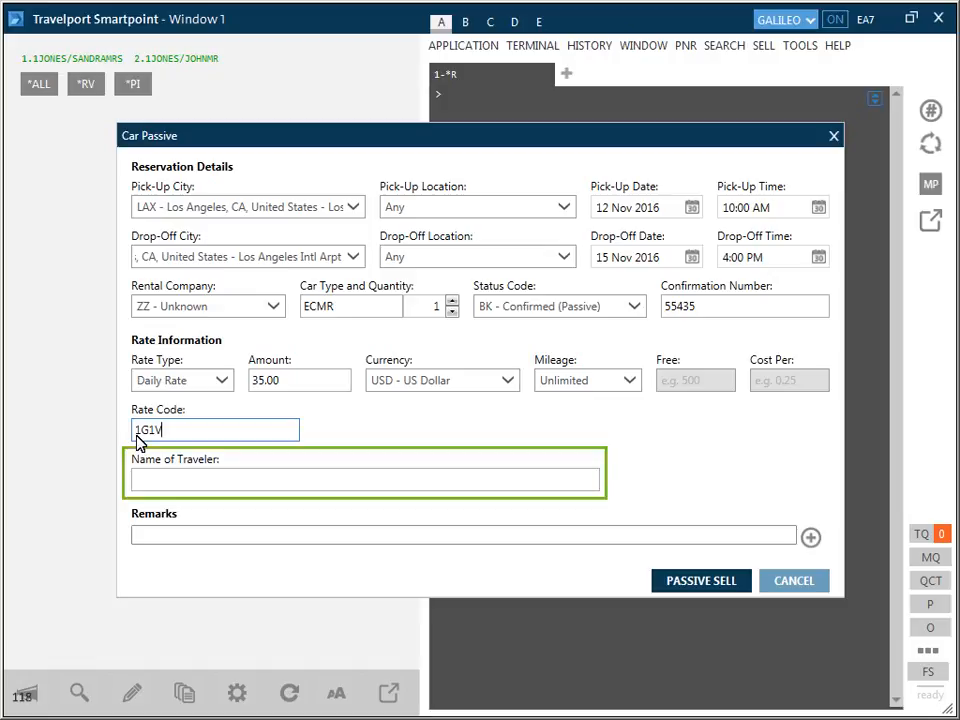
{"action": "left_click", "coordinate": [137, 486]}
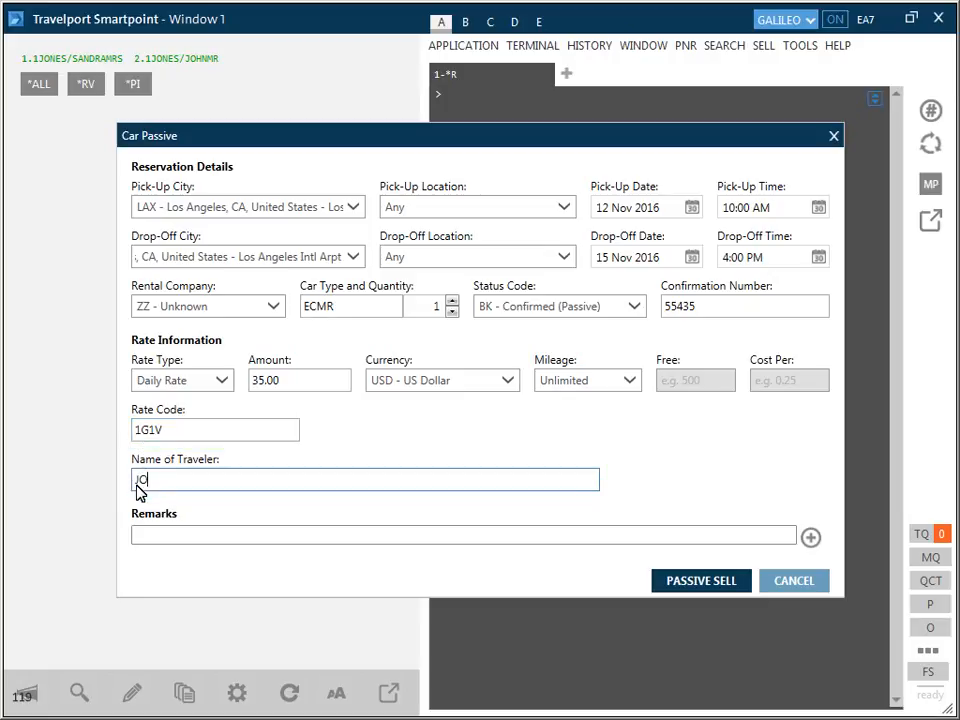
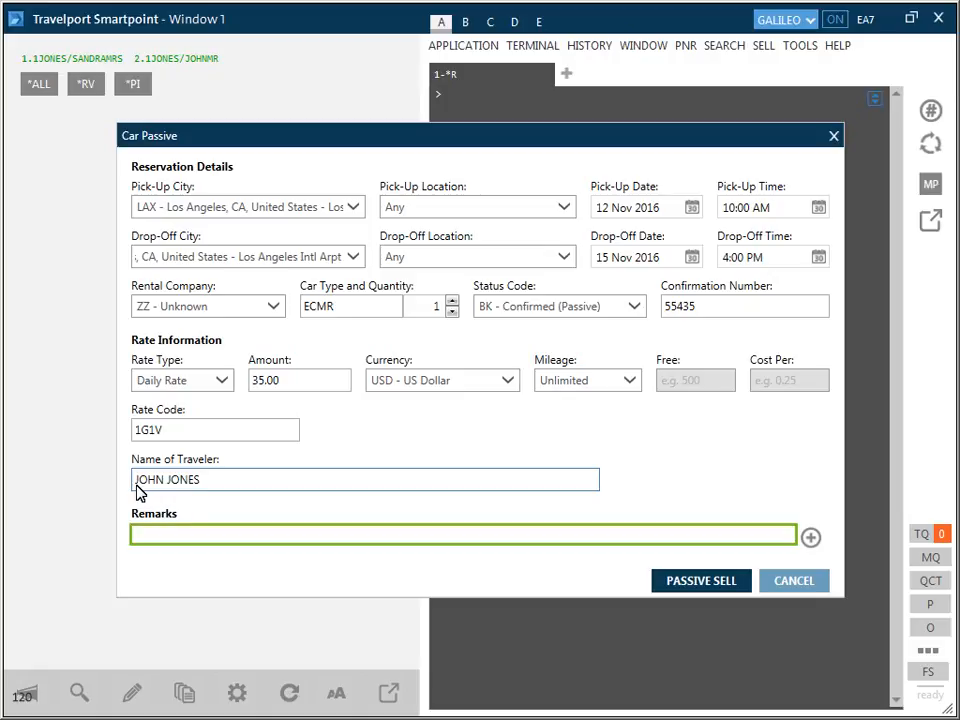
Step: Add two remarks to the passive car: ENSURE YOU HAVE A VALID DRIVERS LICENSE and CDW AND PAI INCLUDED IN RATE
{"action": "left_click", "coordinate": [139, 541]}
{"action": "type", "text": "ENSURE YOU HAVE A VALID DRIVERS LICENSE"}
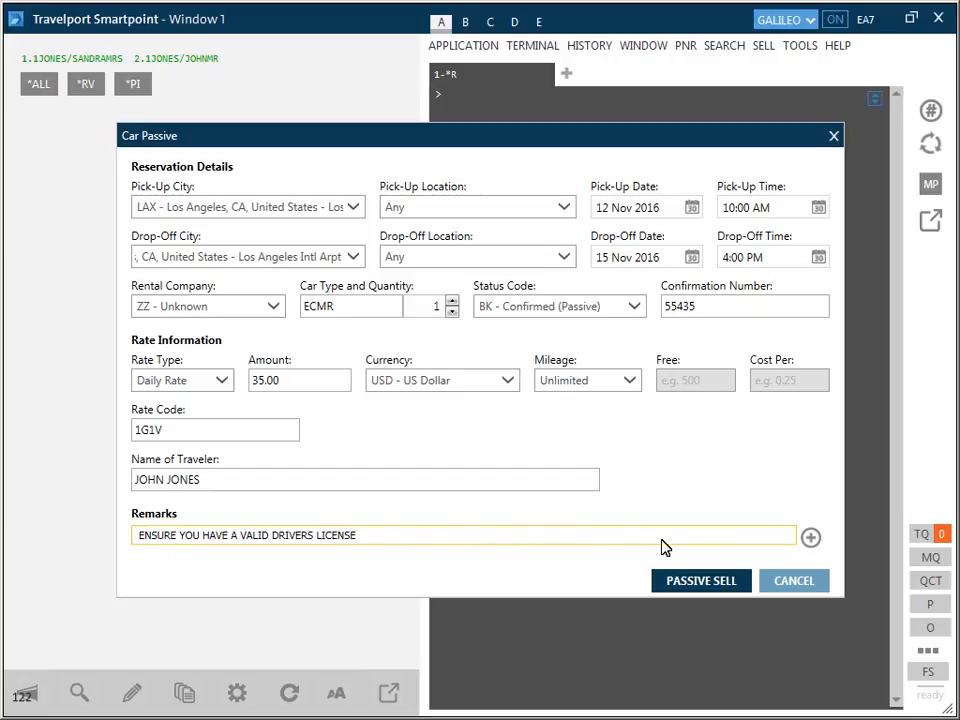
{"action": "left_click", "coordinate": [810, 538]}
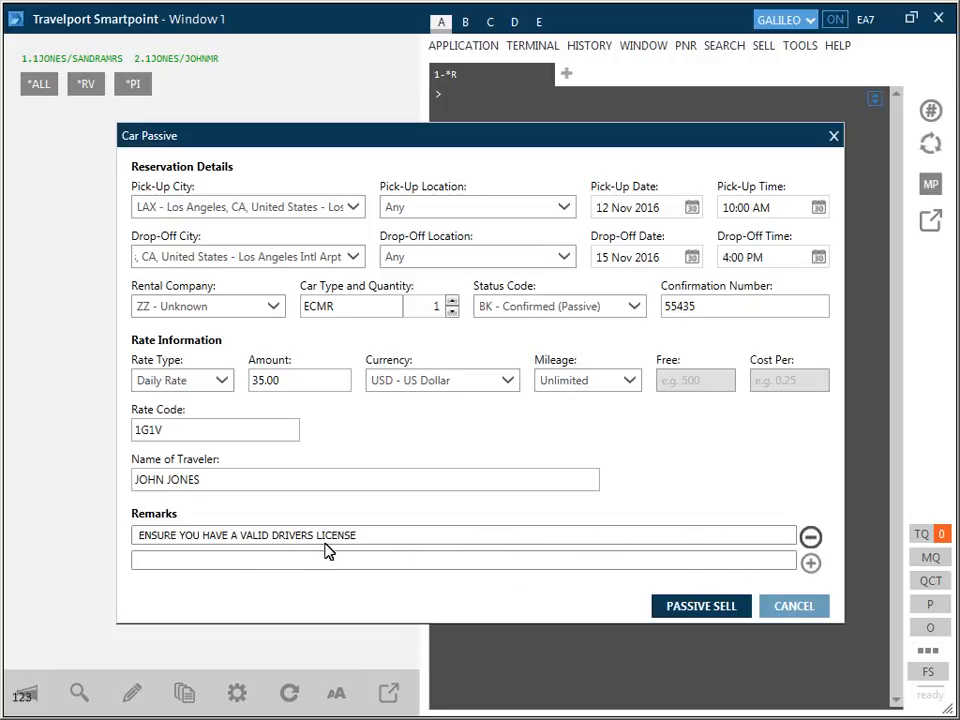
{"action": "left_click", "coordinate": [139, 566]}
{"action": "type", "text": "CDW AND PAI INCLUDED IN RATE"}
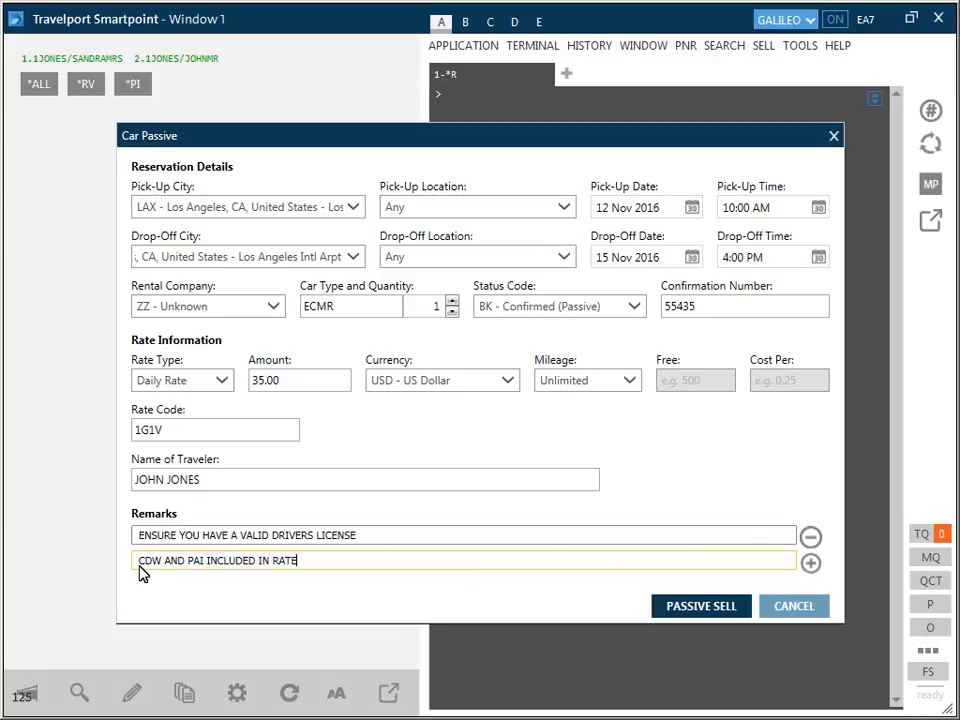
Step: Sell the passive ECMR car at LAX and display the booking's itinerary remarks
{"action": "left_click", "coordinate": [697, 606]}
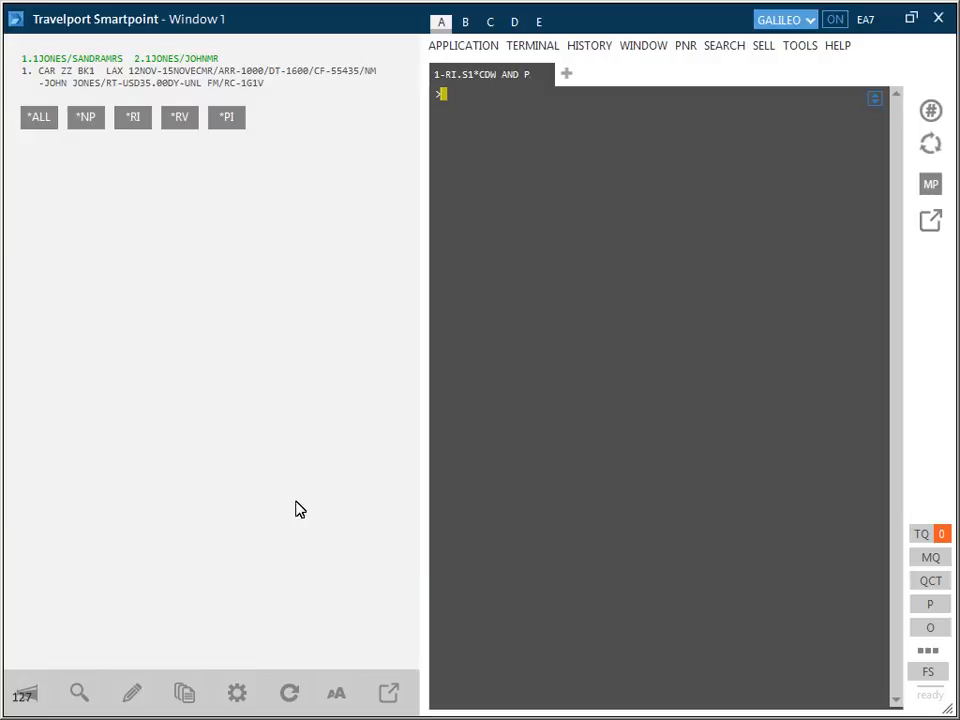
{"action": "left_click", "coordinate": [133, 118]}
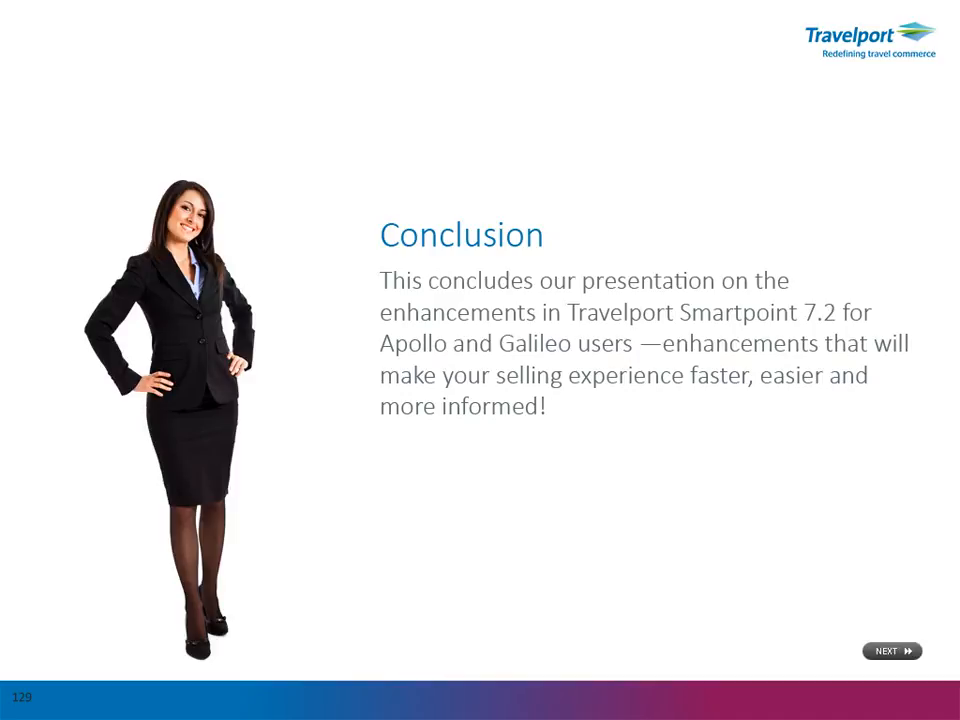
{"action": "left_click", "coordinate": [892, 651]}
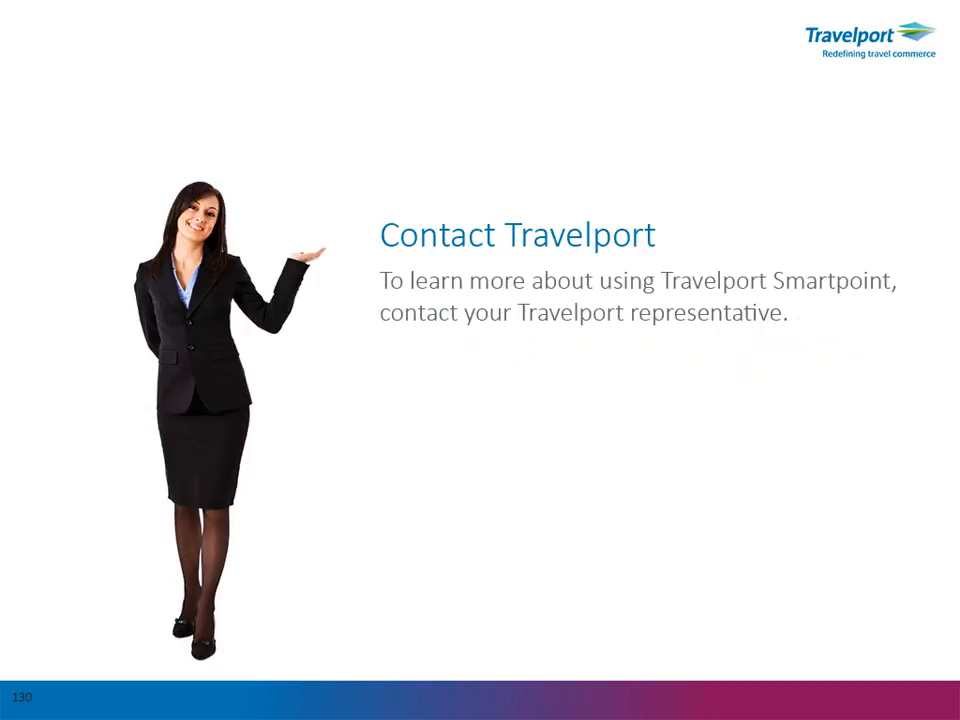